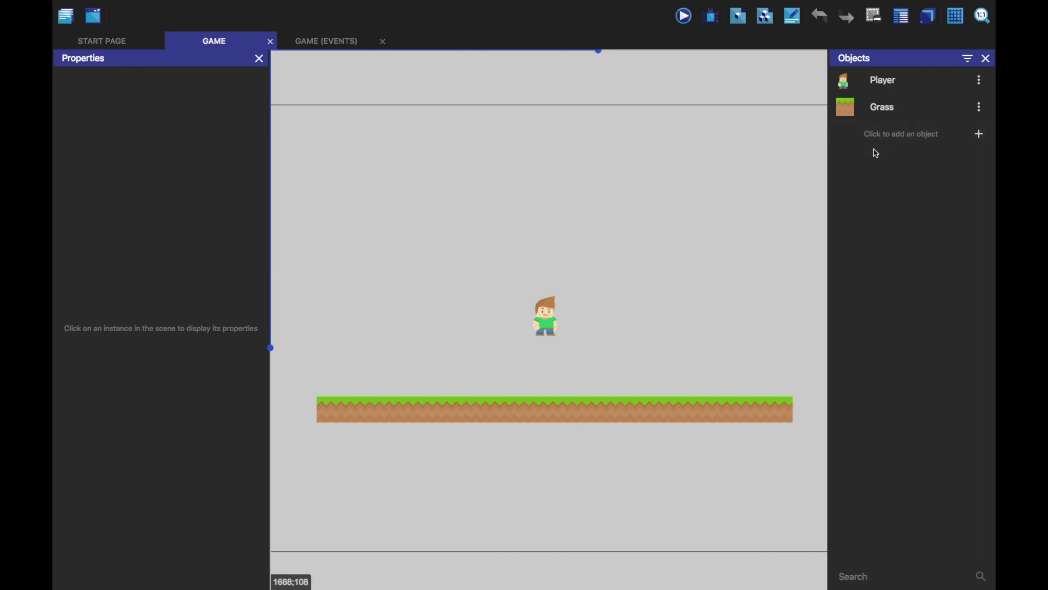
Open the Add a new object dialog from the Objects panel's 'Click to add an object'.
click(901, 137)
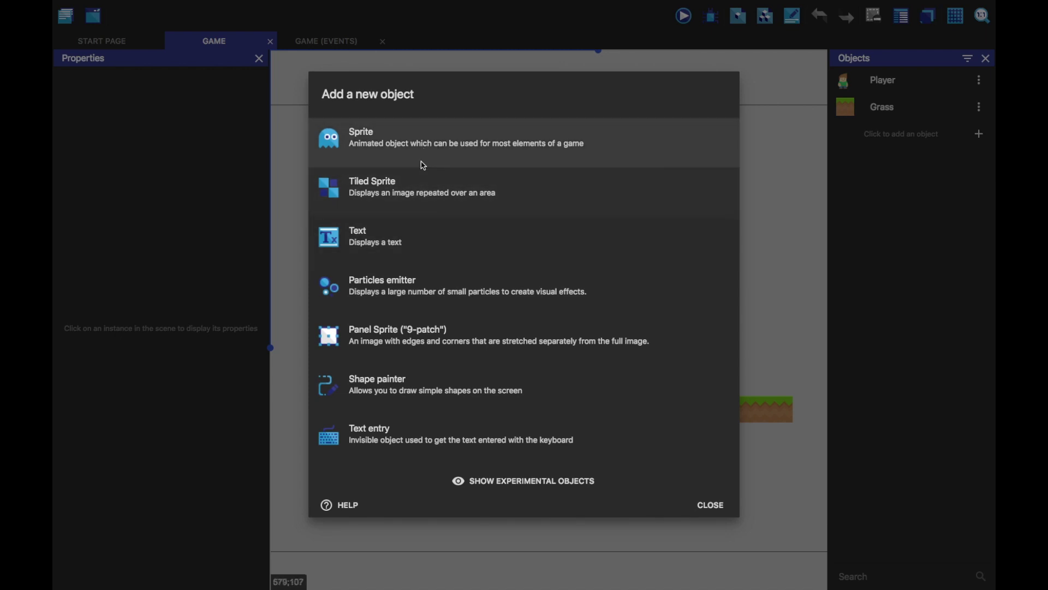
Create a Sprite object named Jumpthru with an empty Animation #0 ready for an image.
click(428, 144)
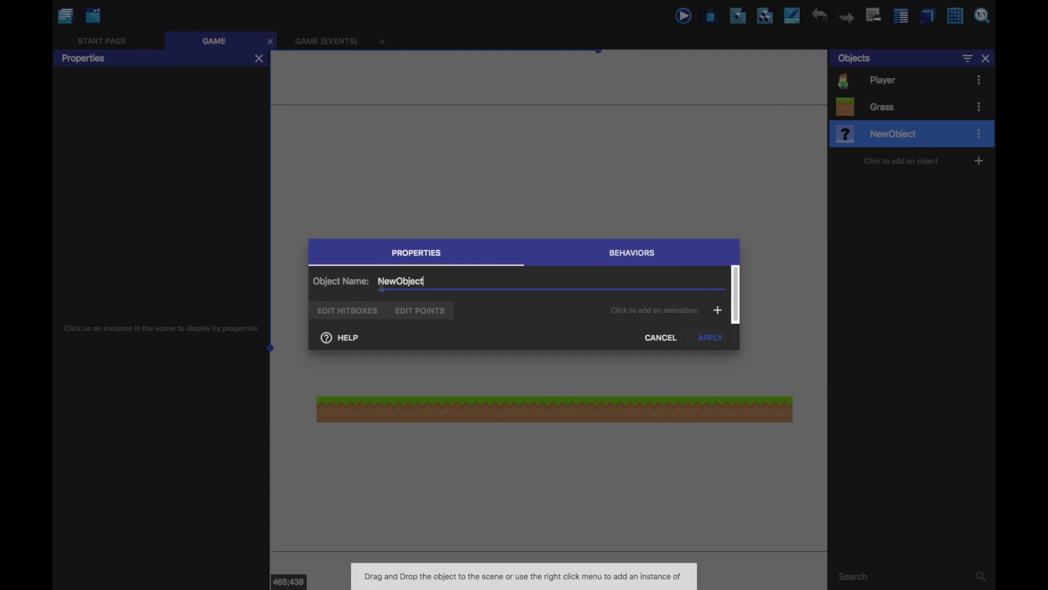
key(shift+Left)
key(shift+Left)
key(shift+Left)
key(shift+Left)
key(shift+Left)
key(shift+Left)
key(shift+Left)
key(shift+Left)
key(shift+Left)
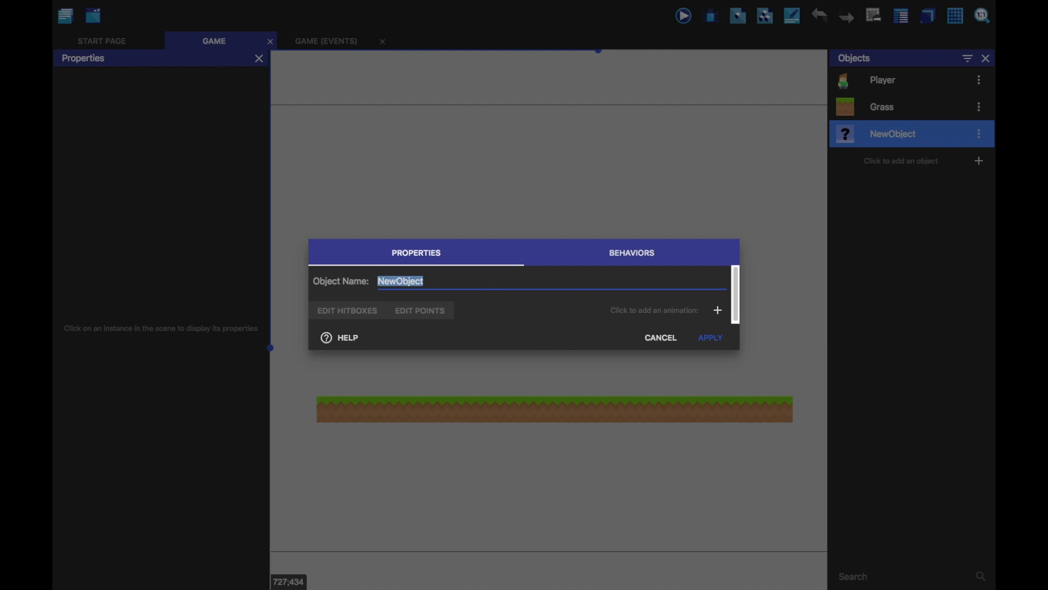
text(Jumpthru)
click(718, 310)
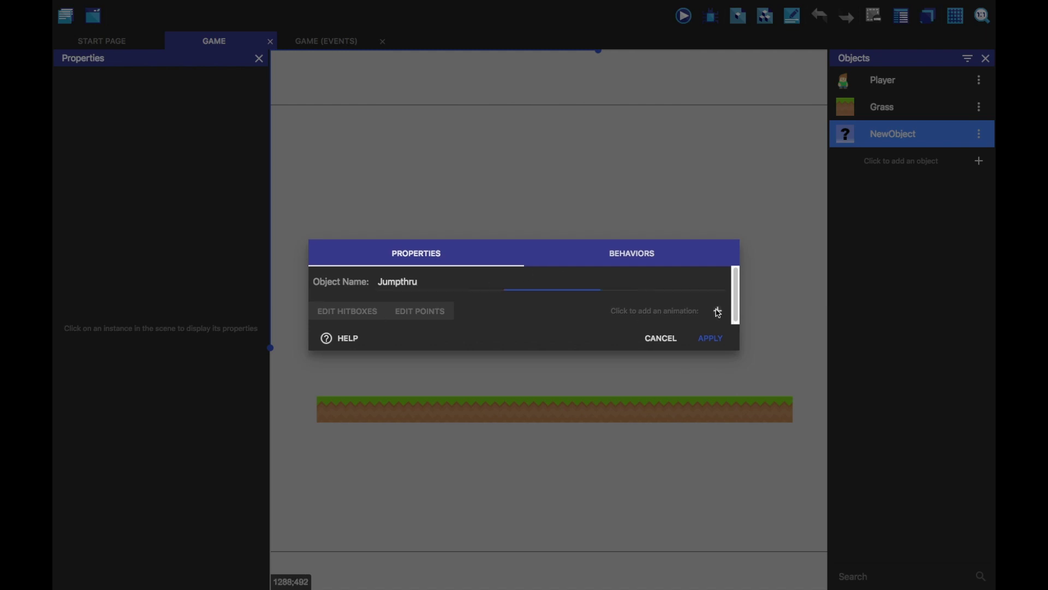
click(344, 322)
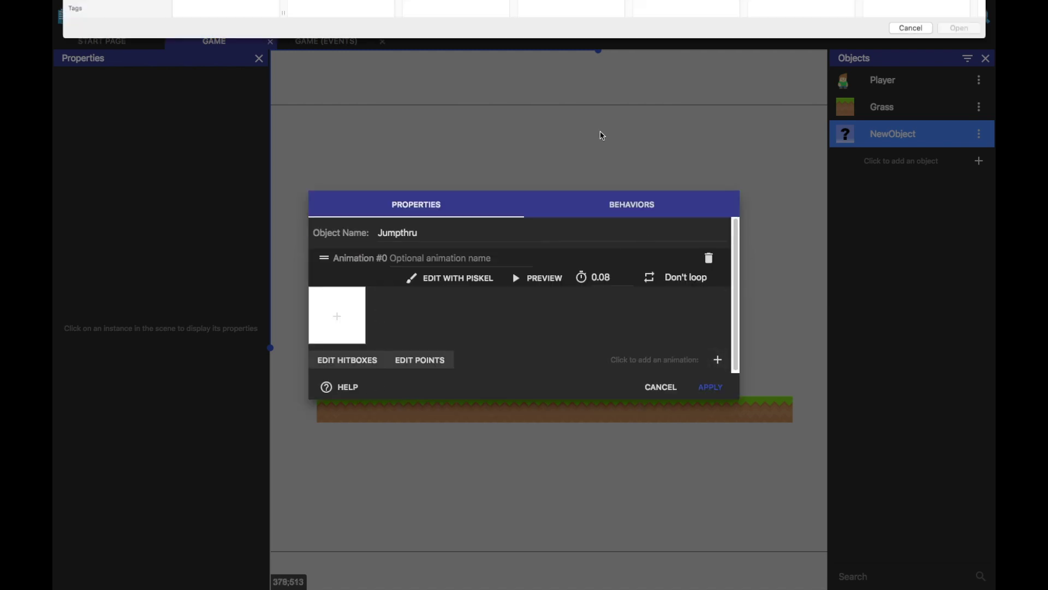
Browse to the Art/Tiles/Grass folder of the platformer tutorial assets.
click(505, 11)
click(507, 24)
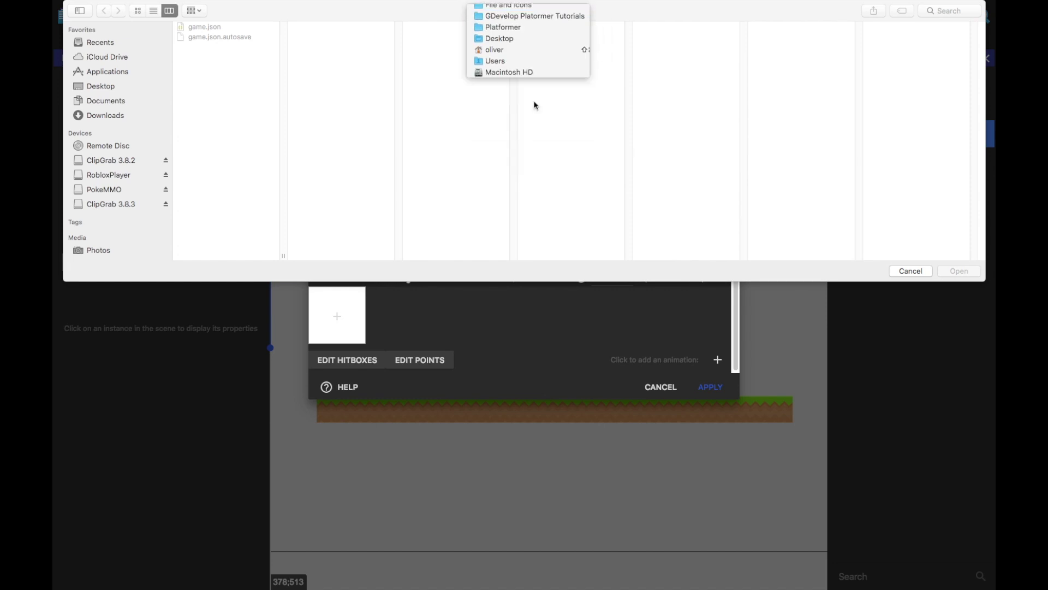
click(429, 28)
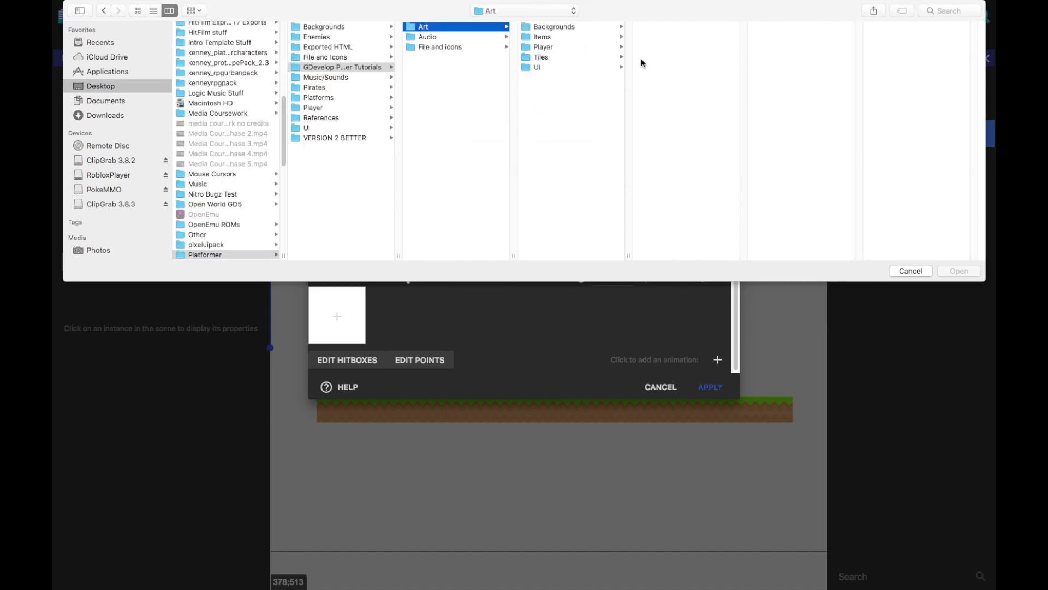
click(554, 57)
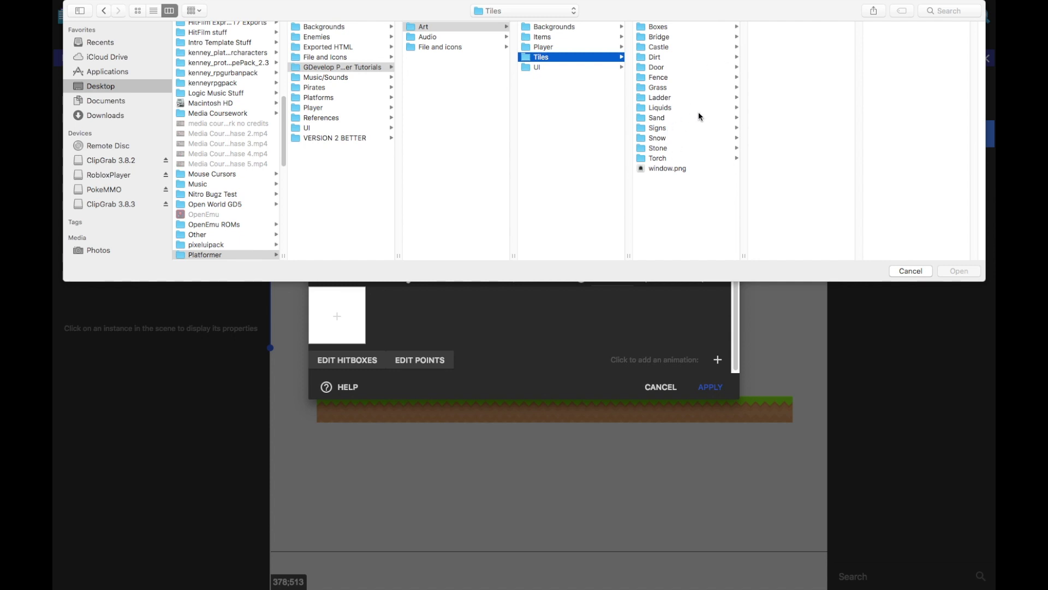
click(668, 99)
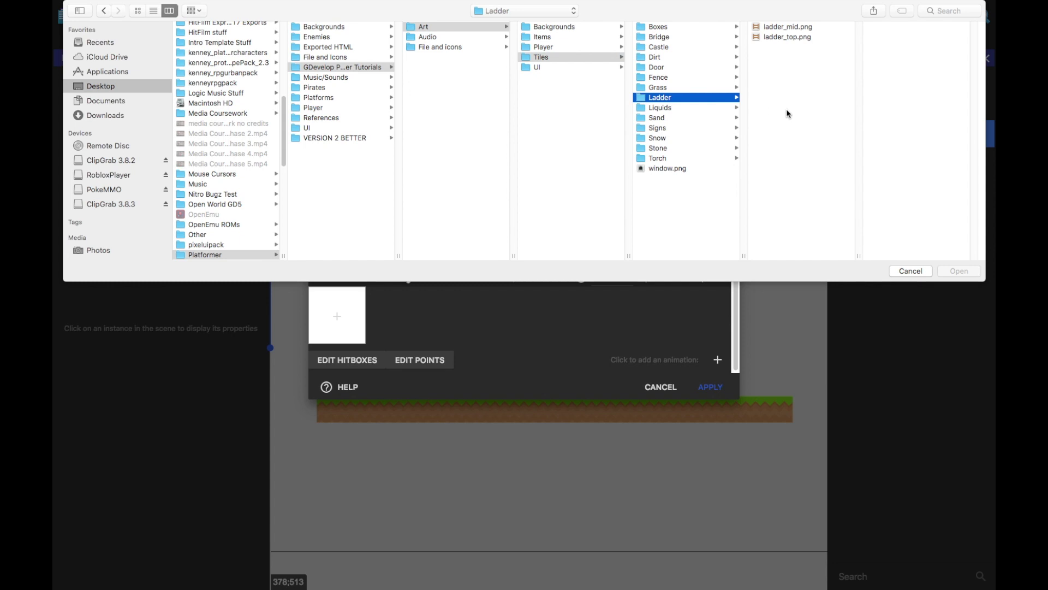
click(662, 88)
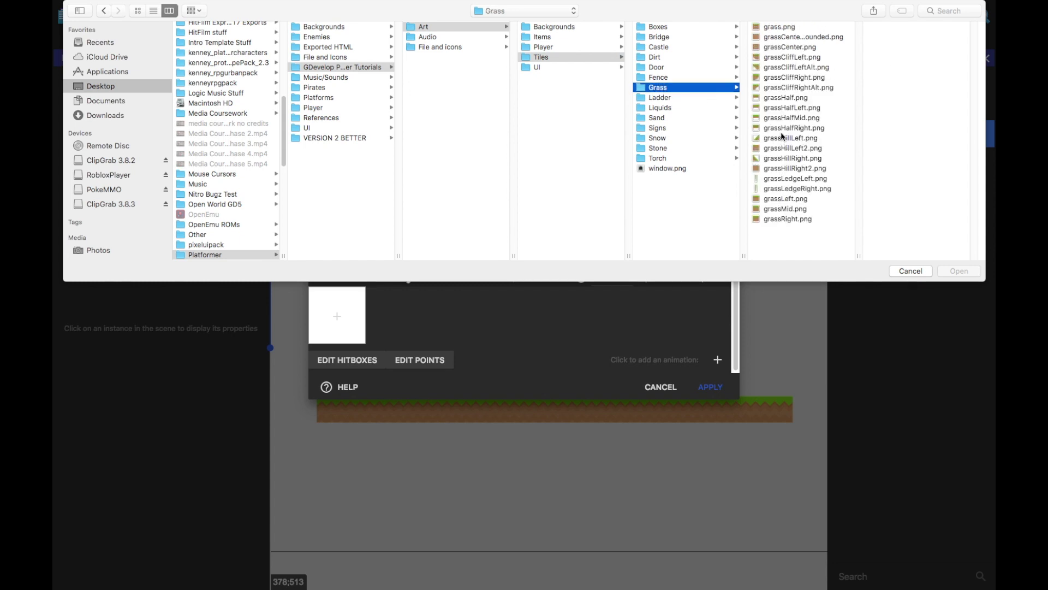
Compare the half and cliff grass tile previews and settle on grassHalf.png.
click(782, 98)
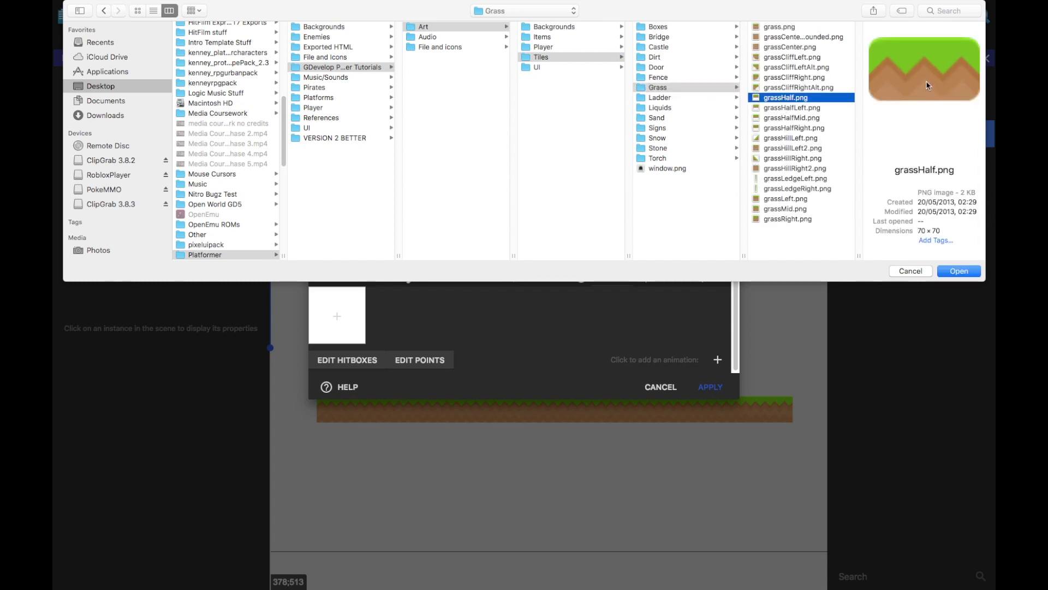
click(806, 118)
click(795, 112)
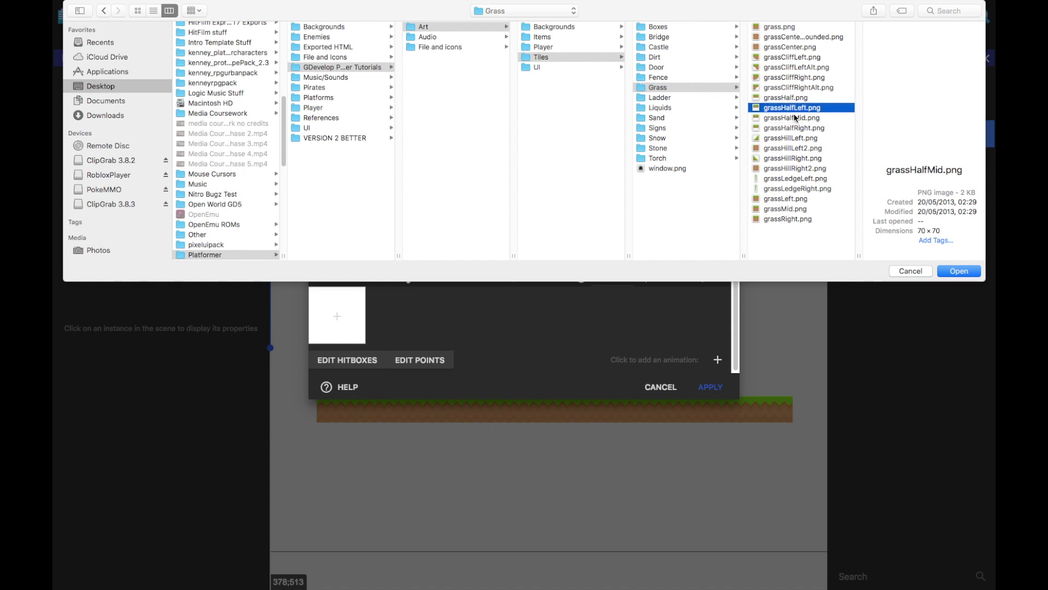
click(812, 118)
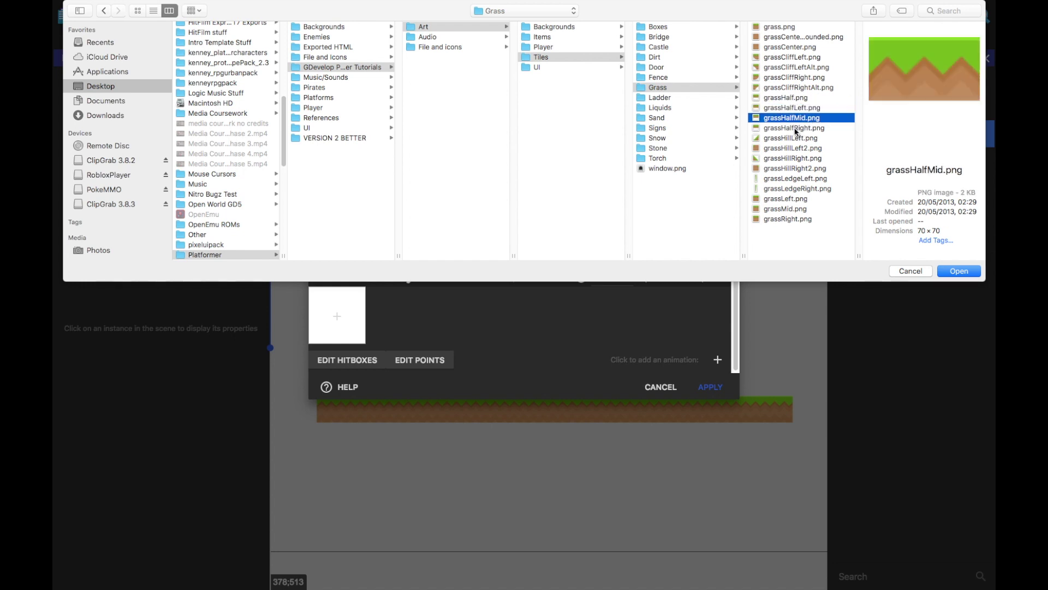
click(796, 129)
click(801, 120)
click(786, 68)
click(784, 48)
click(785, 57)
click(786, 68)
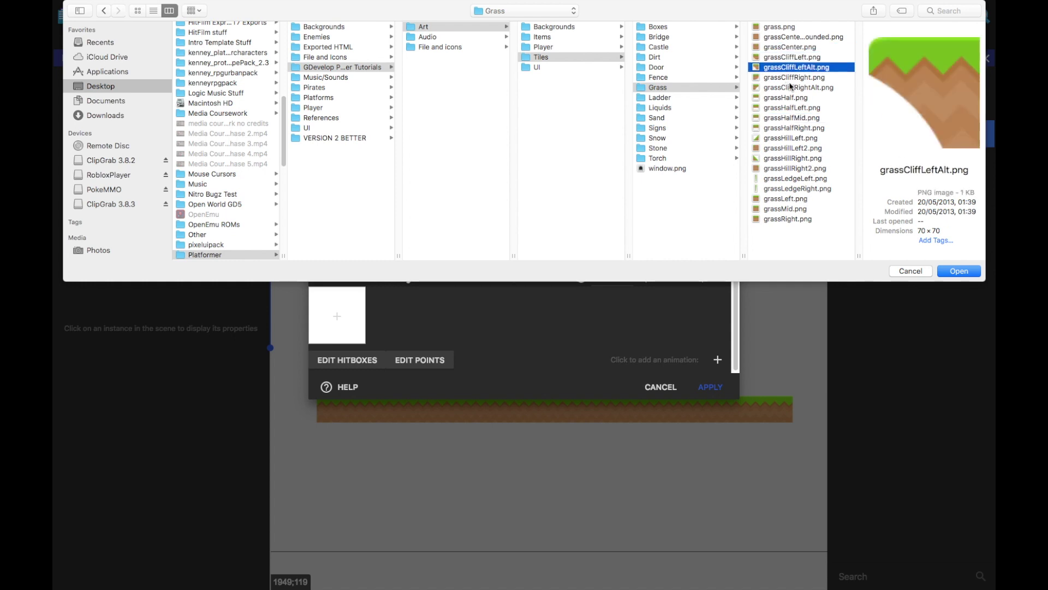
click(778, 78)
click(781, 88)
click(785, 97)
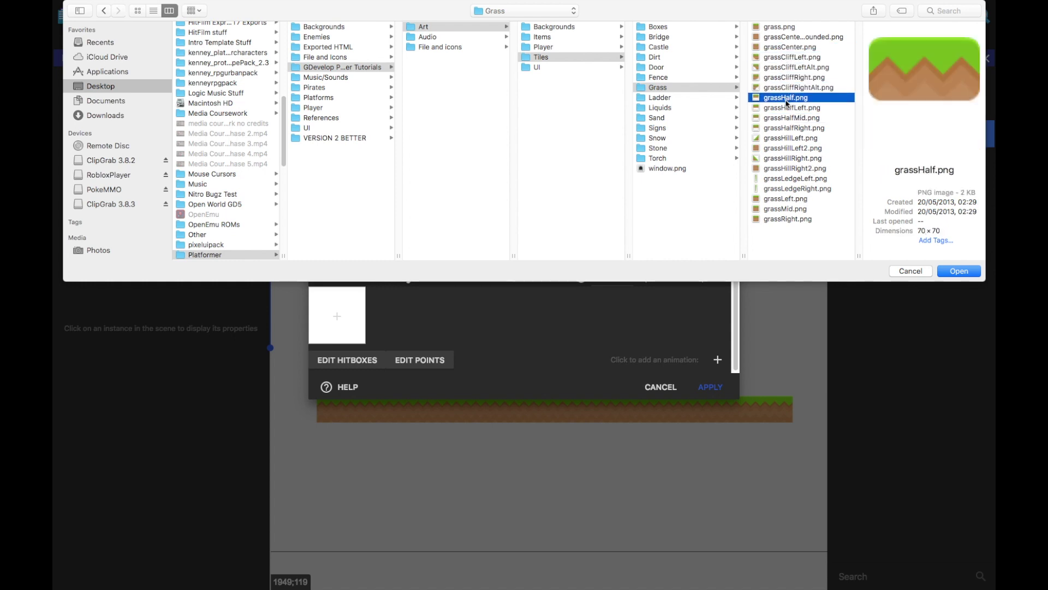
click(777, 59)
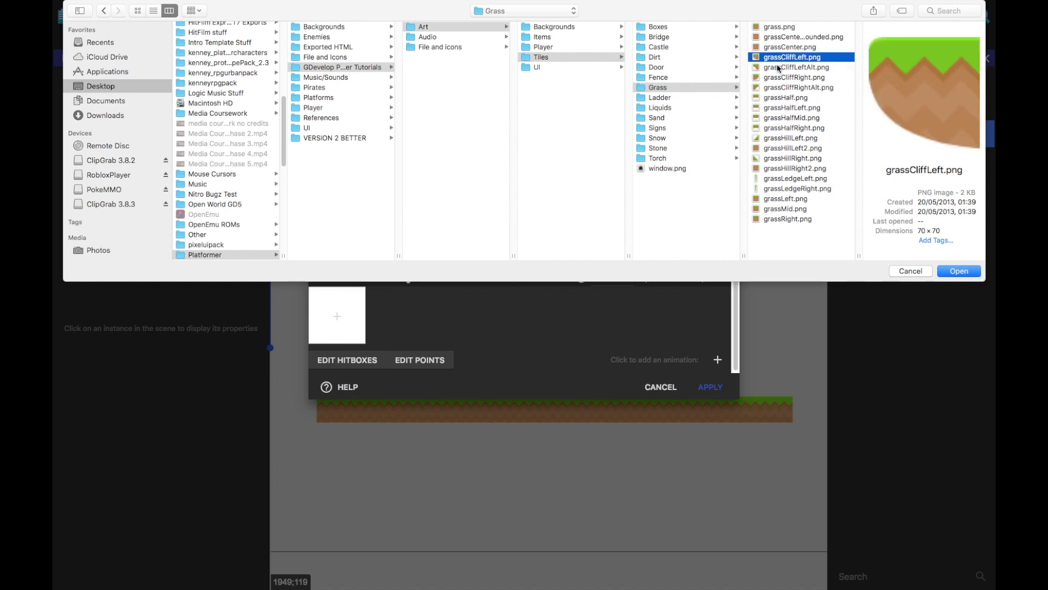
click(779, 77)
click(782, 98)
click(791, 128)
click(792, 117)
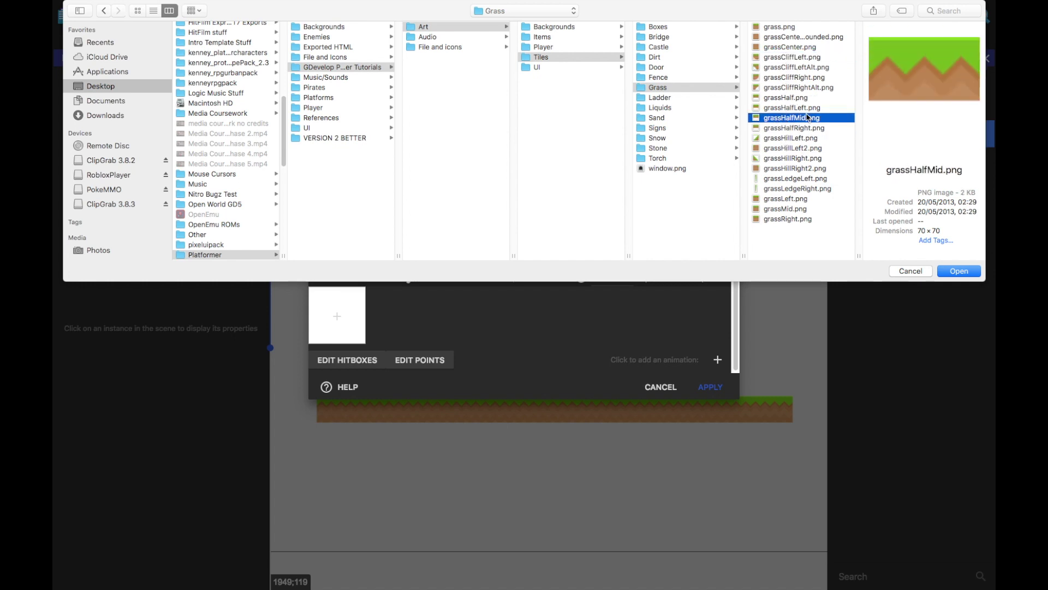
click(796, 109)
click(796, 98)
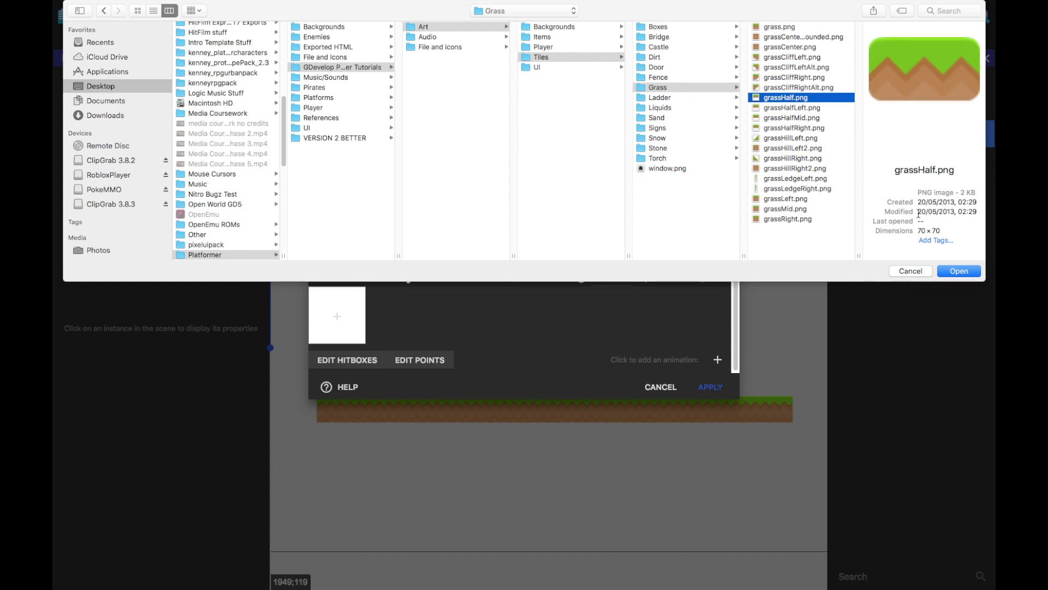
Load grassHalf.png as the animation frame, accepting an image from outside the project folder.
click(959, 272)
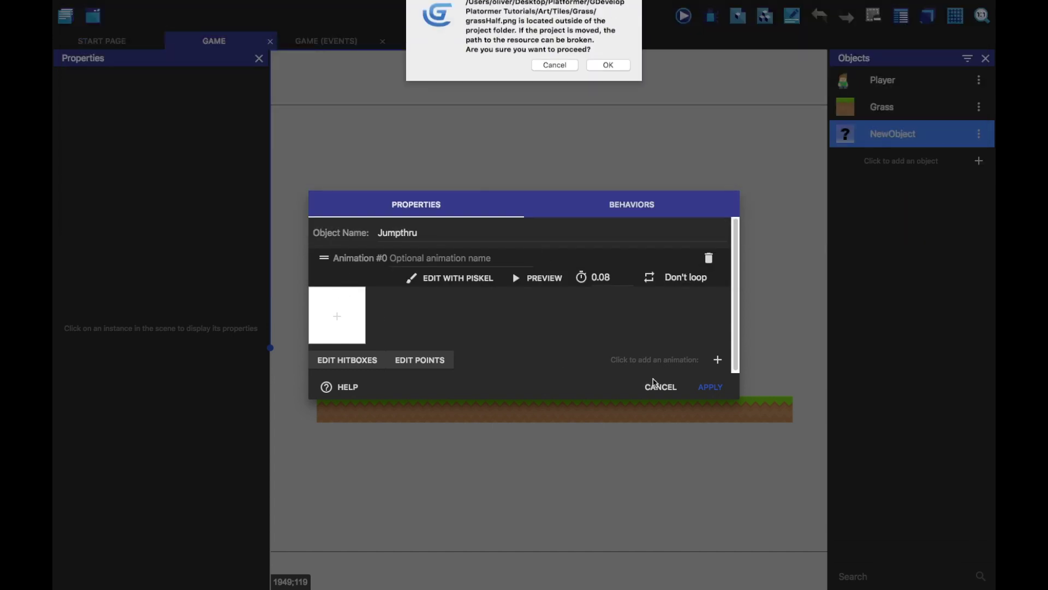
click(608, 76)
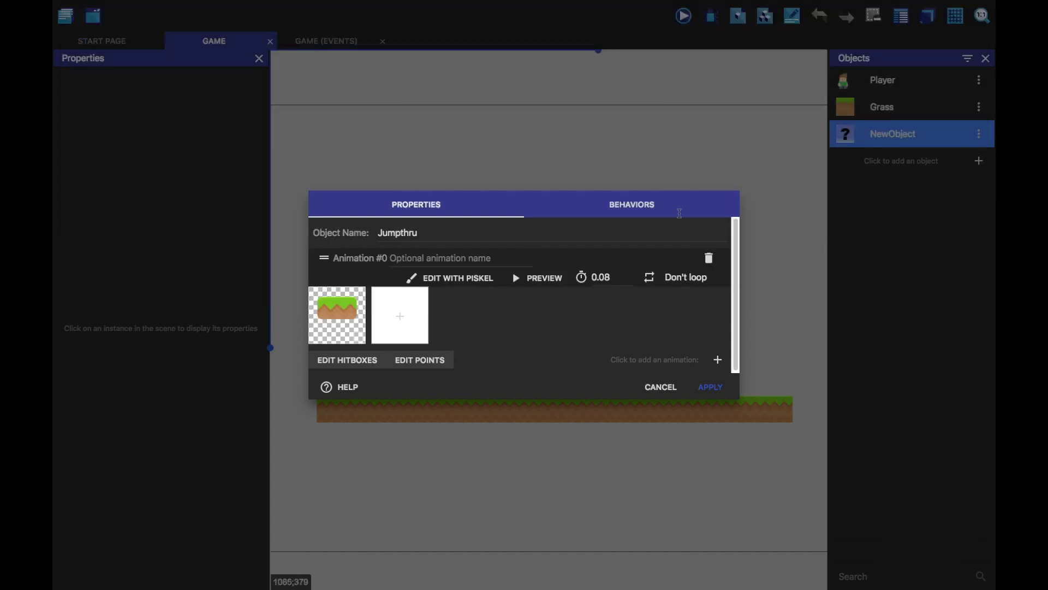
click(655, 206)
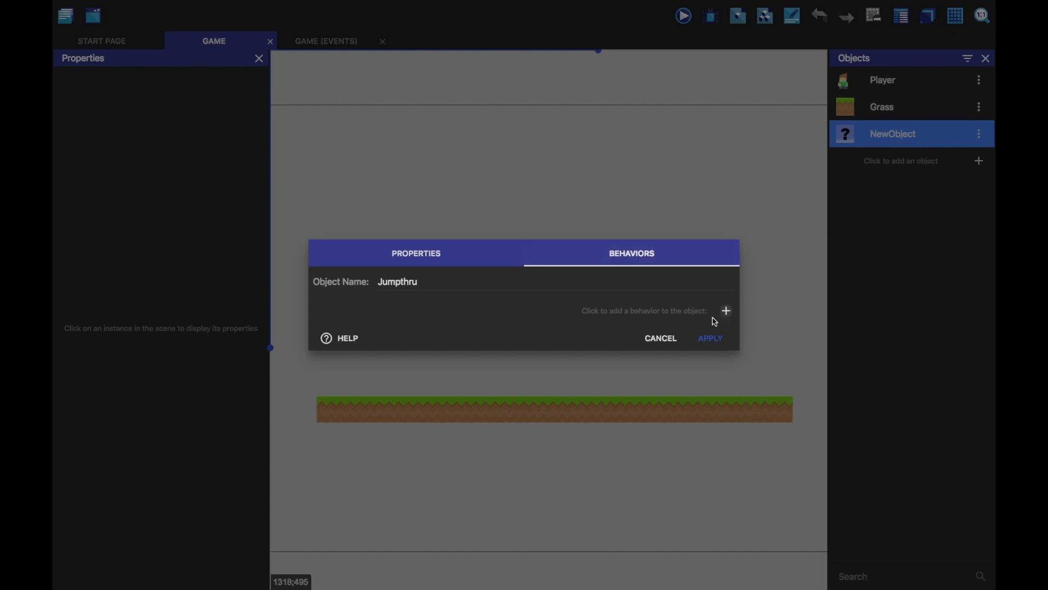
Give Jumpthru a Platform behavior of type Jumpthru platform and apply it.
click(728, 311)
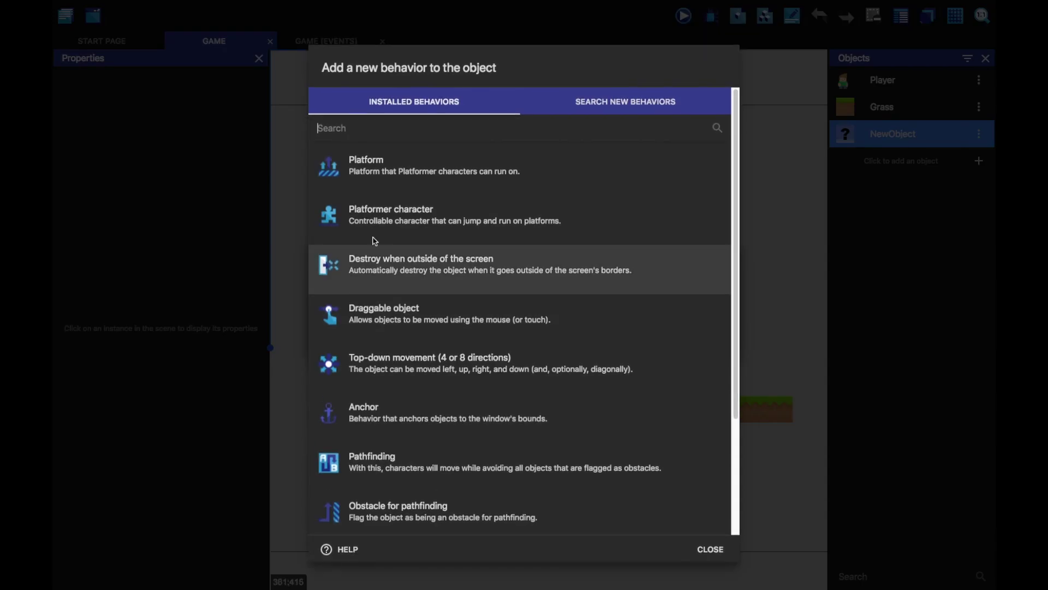
click(480, 182)
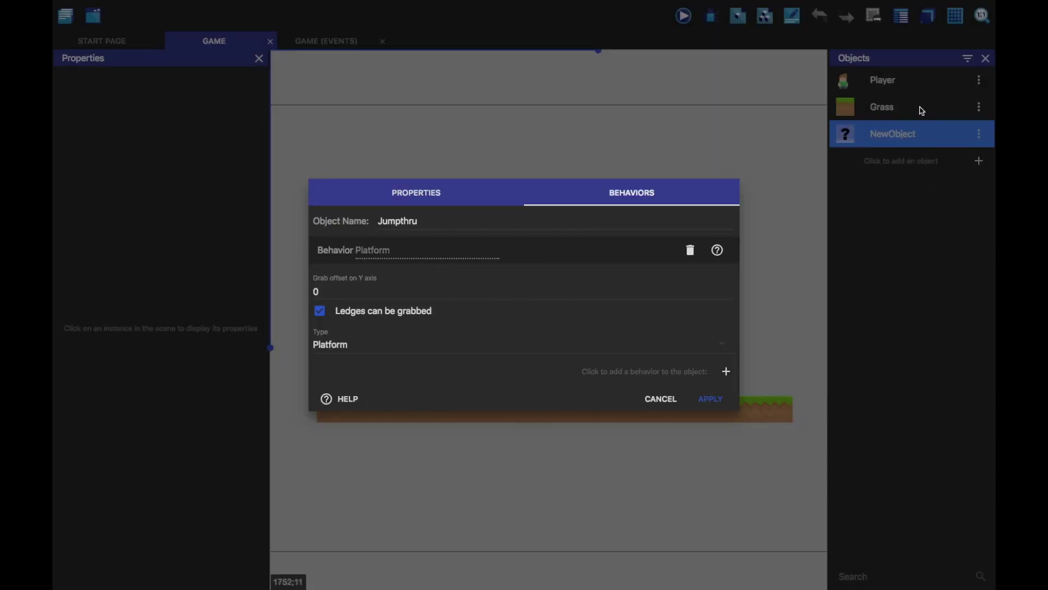
click(363, 350)
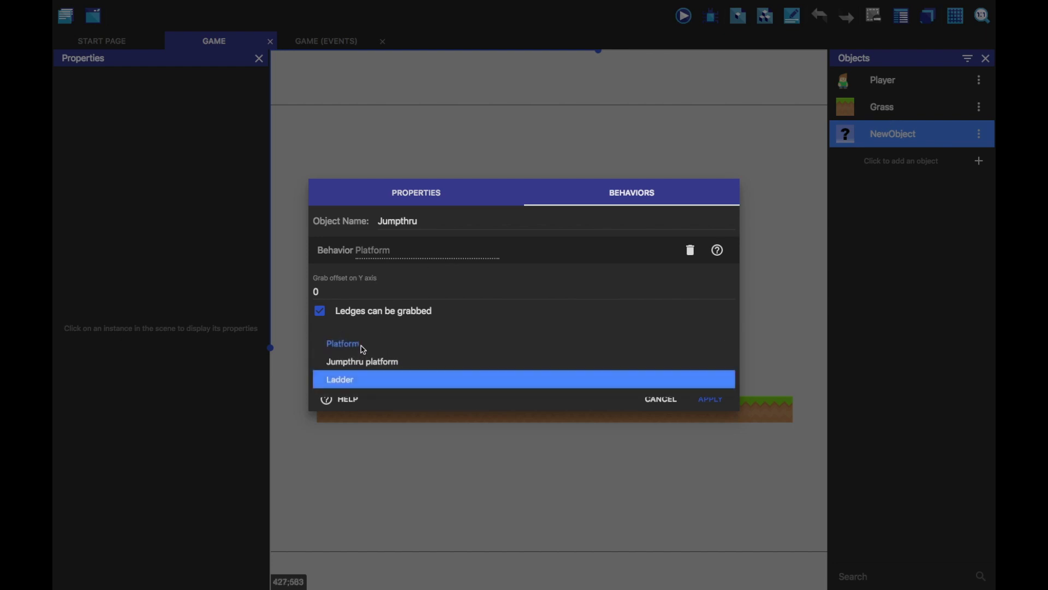
click(383, 355)
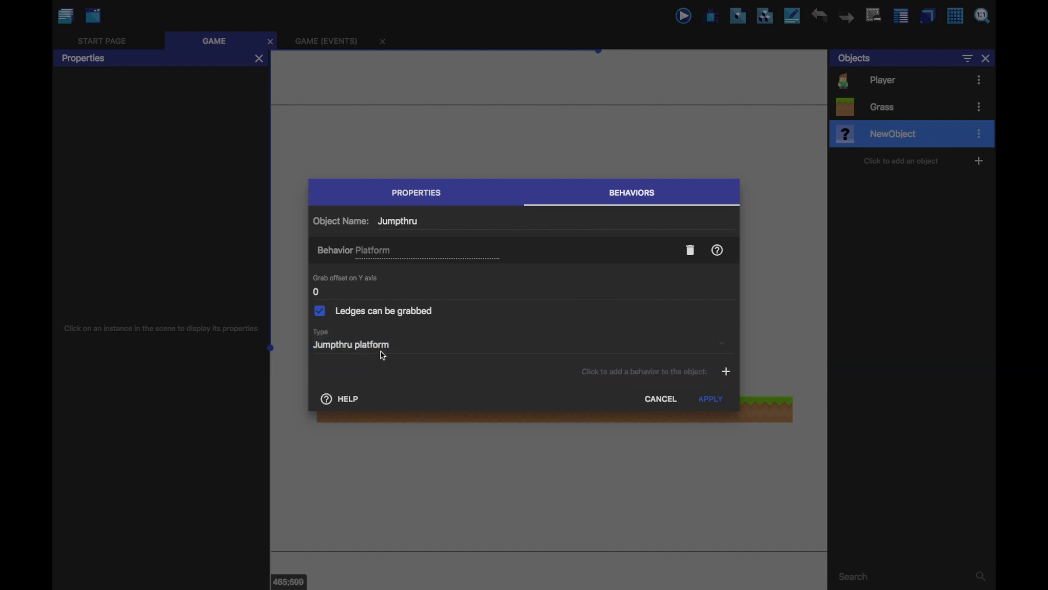
click(711, 400)
Place a Jumpthru instance near the ground at 1088;576 using the grid, then launch a preview.
drag(896, 135, 666, 334)
click(956, 16)
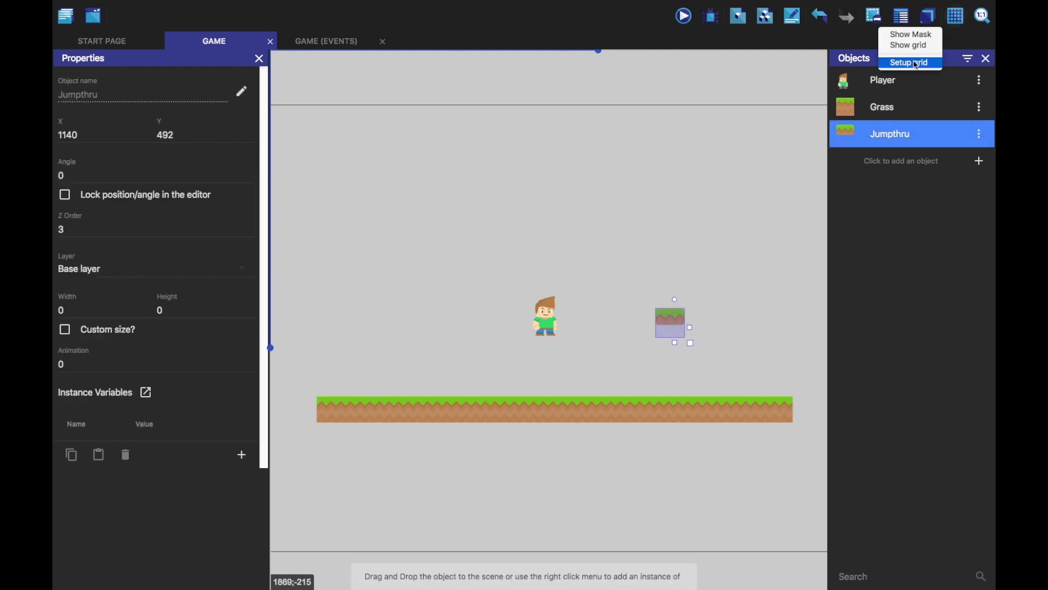
click(909, 46)
drag(666, 343, 645, 378)
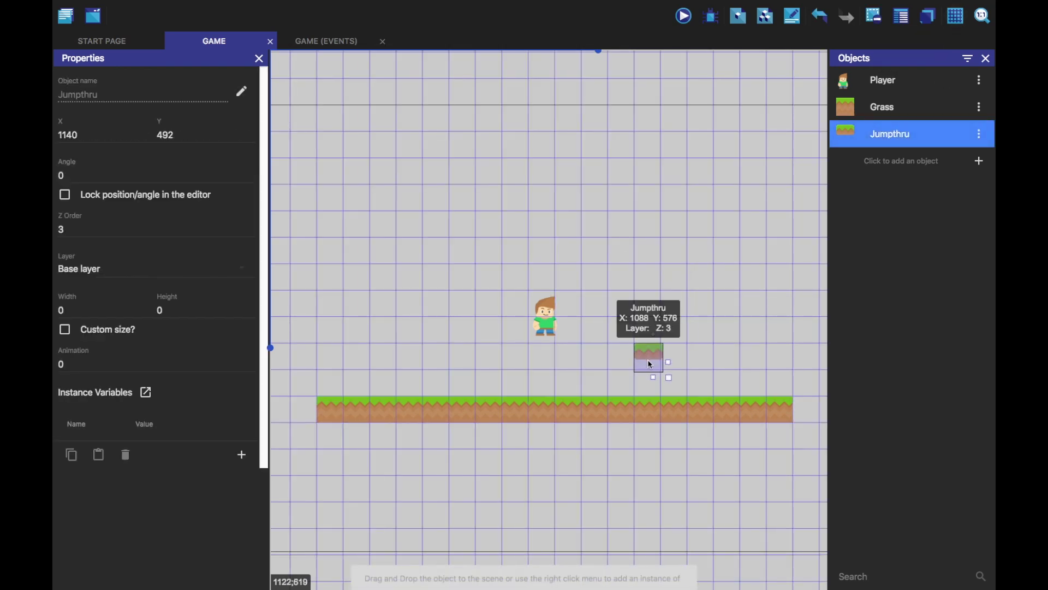
click(675, 348)
click(649, 357)
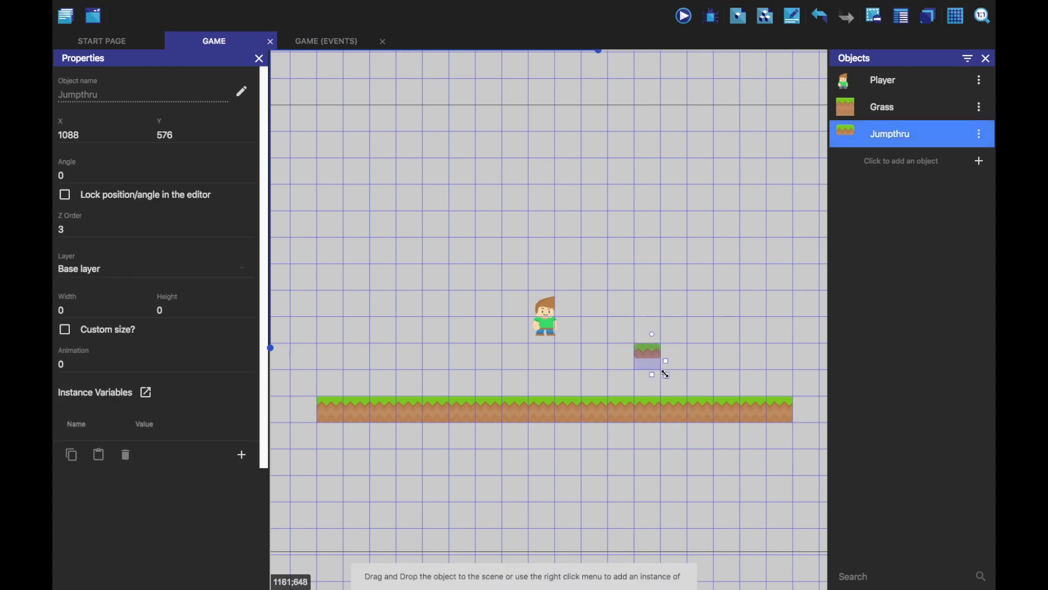
click(674, 379)
click(677, 18)
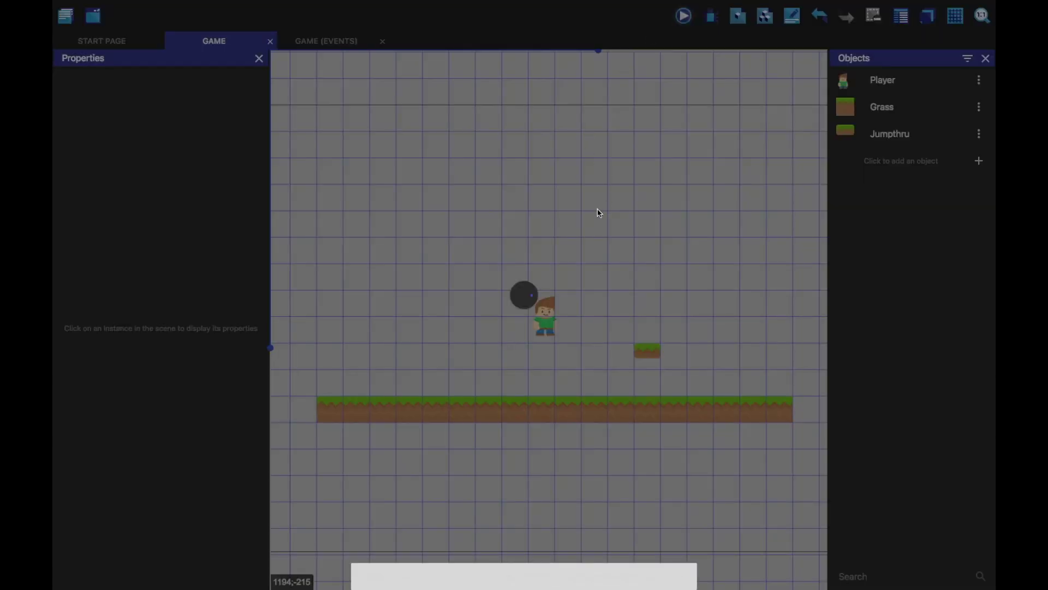
Walk and jump the character beside the Jumpthru tile, close the preview, and lower the tile.
key(Right)
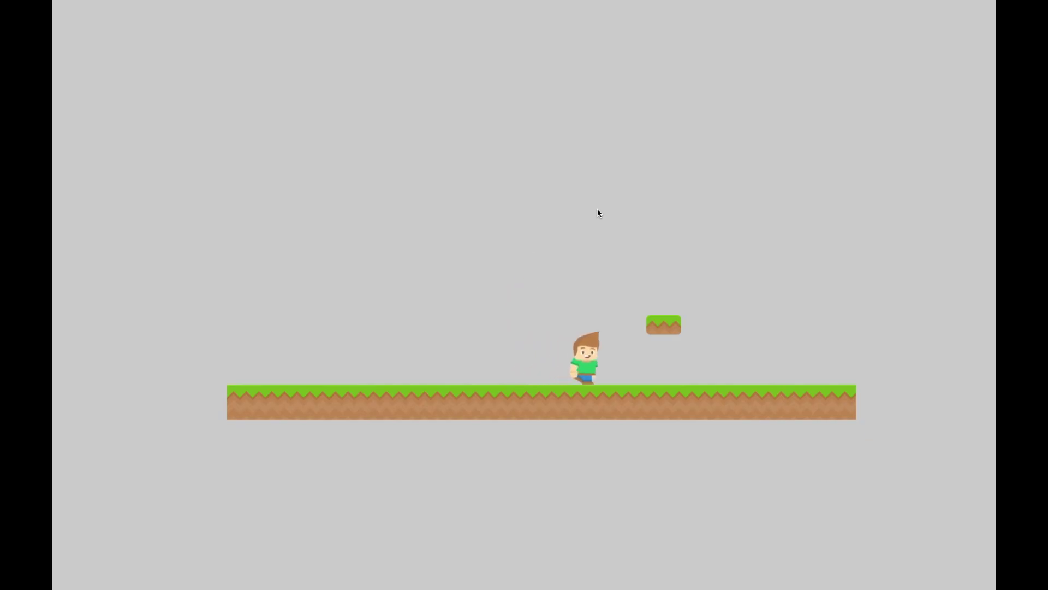
key(Up)
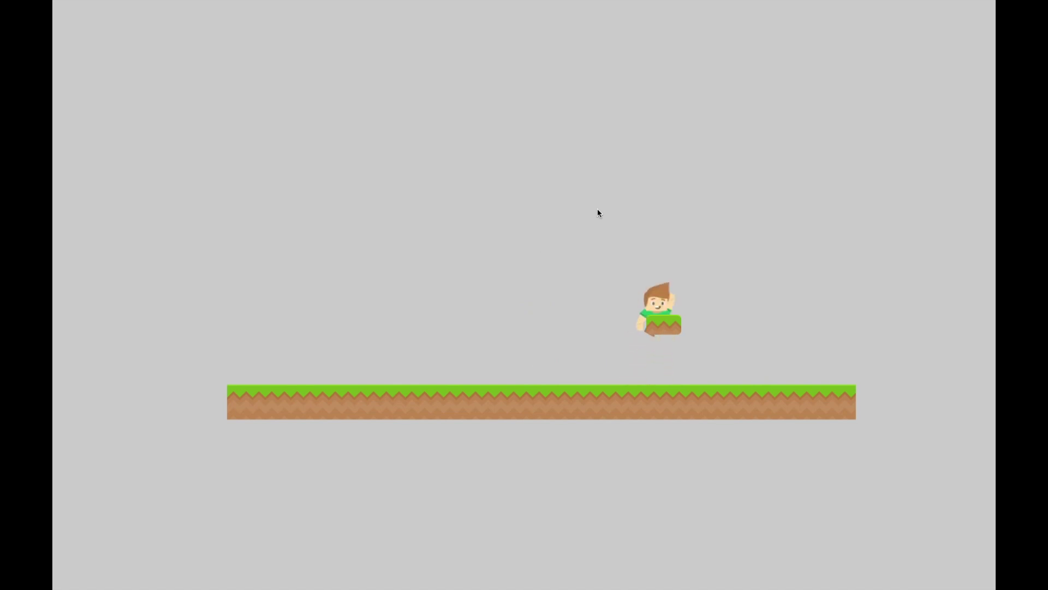
key(Up)
key(Left)
key(Right)
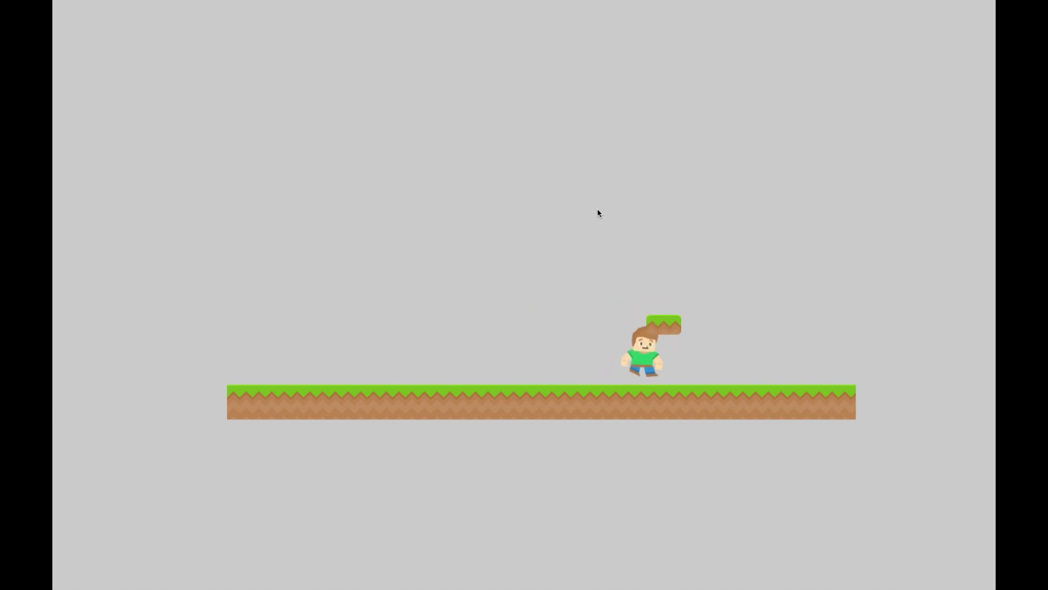
click(61, 17)
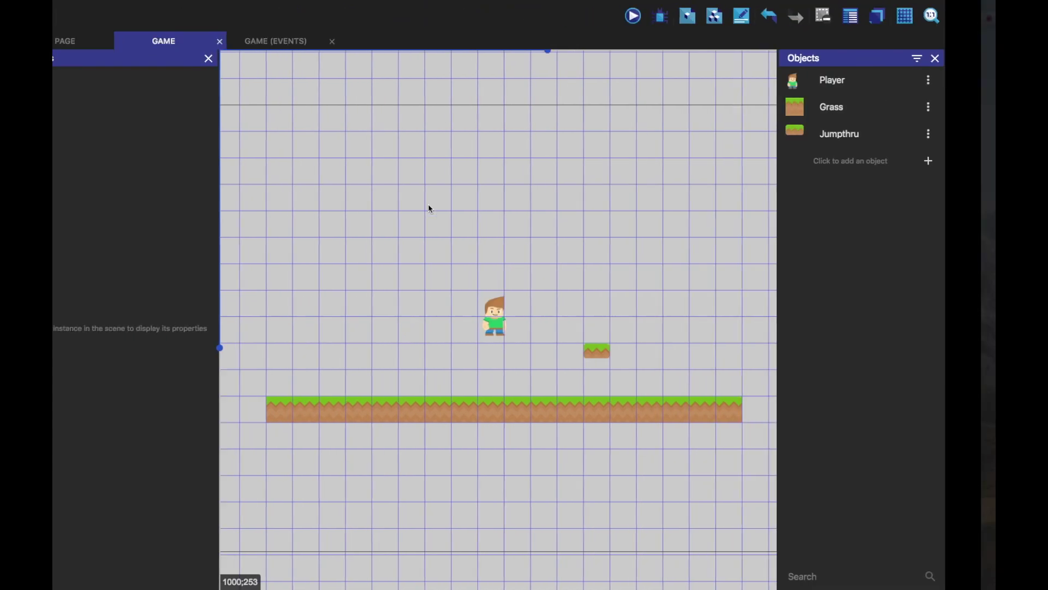
drag(645, 352, 646, 378)
Launch a fresh preview and jump the character up through the lowered Jumpthru tile.
click(750, 65)
click(684, 15)
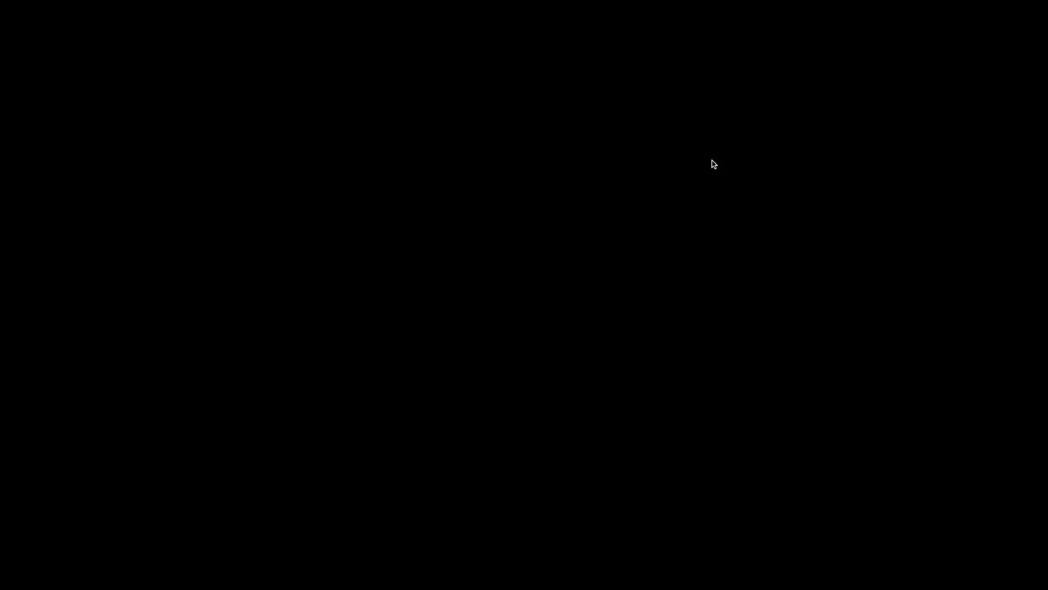
key(Right)
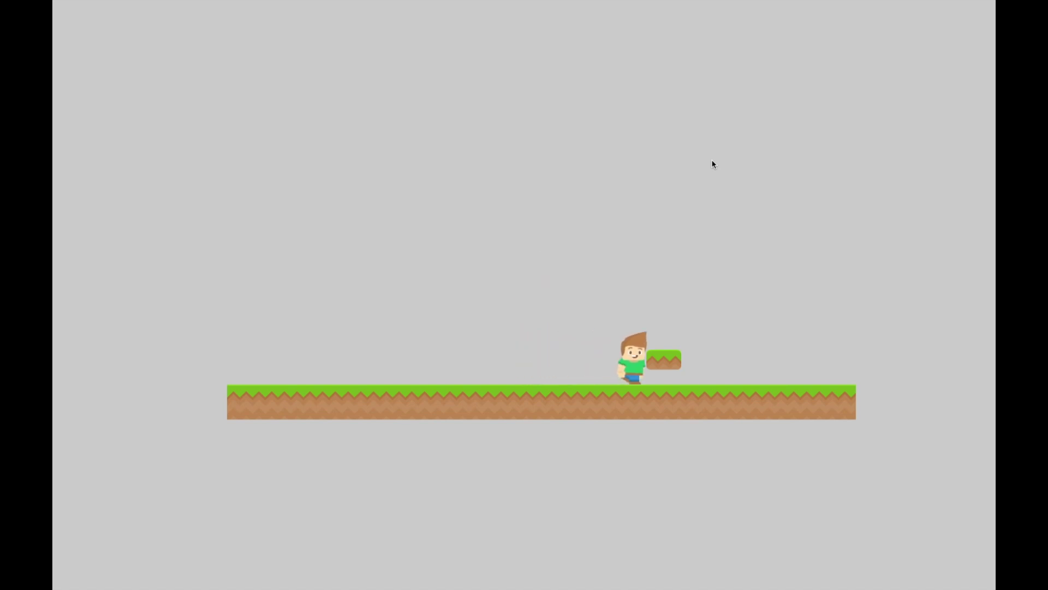
key(Left)
key(space)
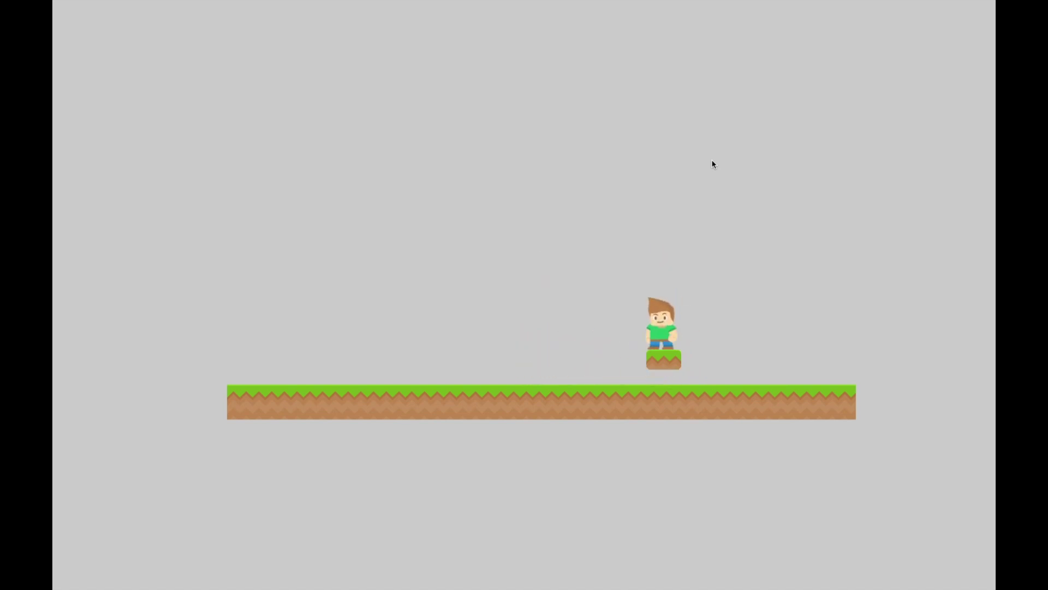
key(Left)
key(Right)
key(space)
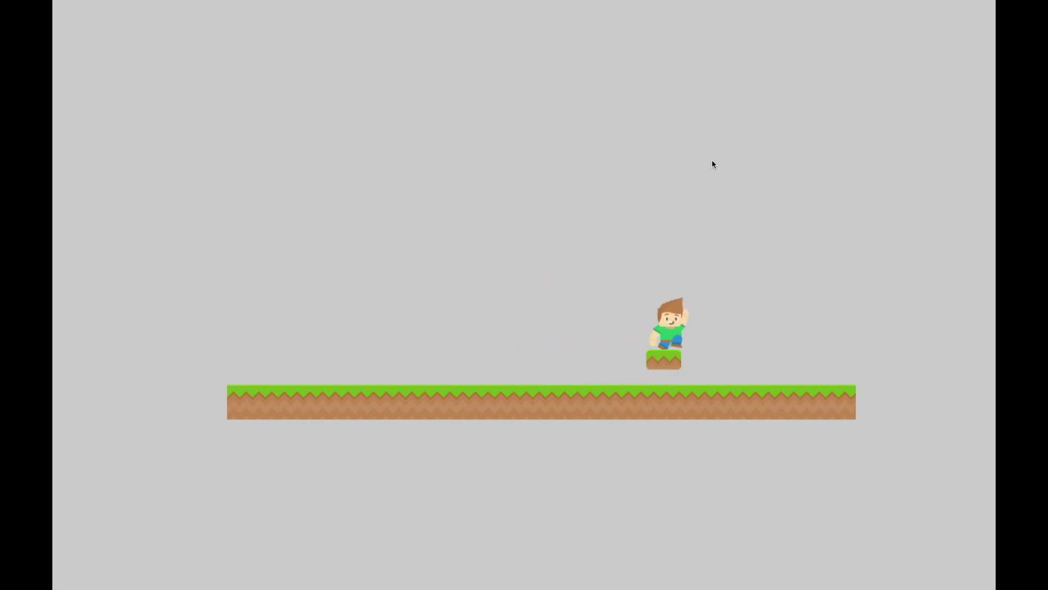
Keep jumping through and landing on top of the small platform, then close the preview.
key(Left)
key(Right)
key(space)
key(Left)
key(Left)
key(Right)
key(space)
key(Left)
key(Left)
key(Right)
key(space)
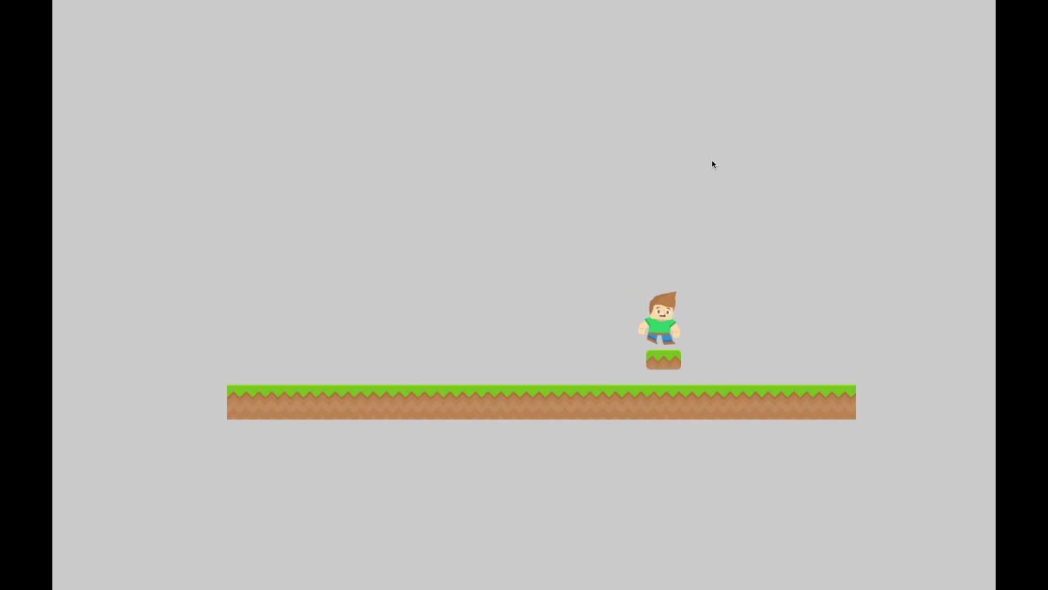
key(Left)
key(space)
key(Right)
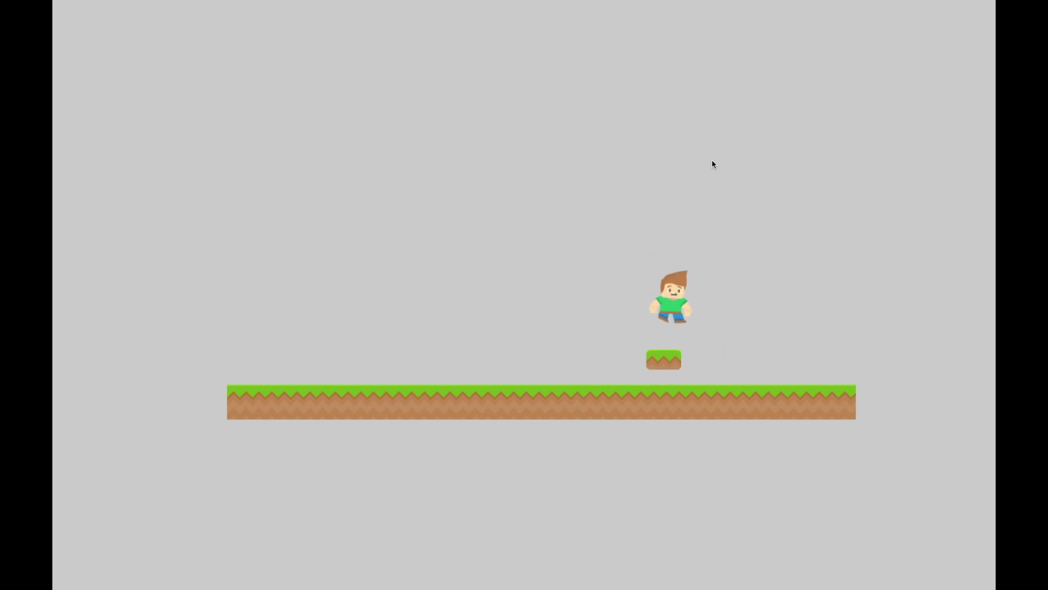
key(Left)
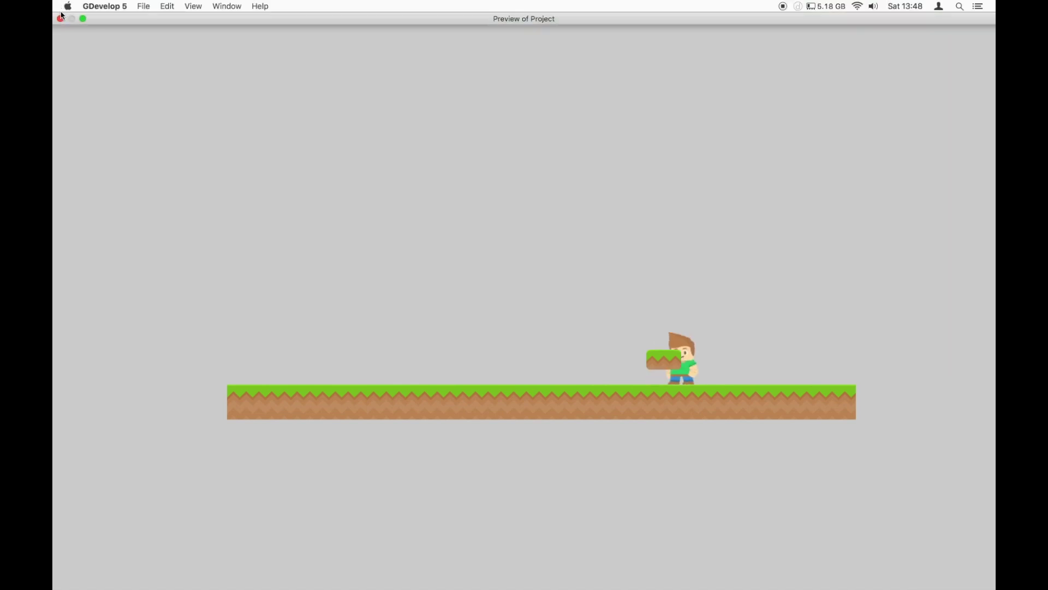
click(65, 17)
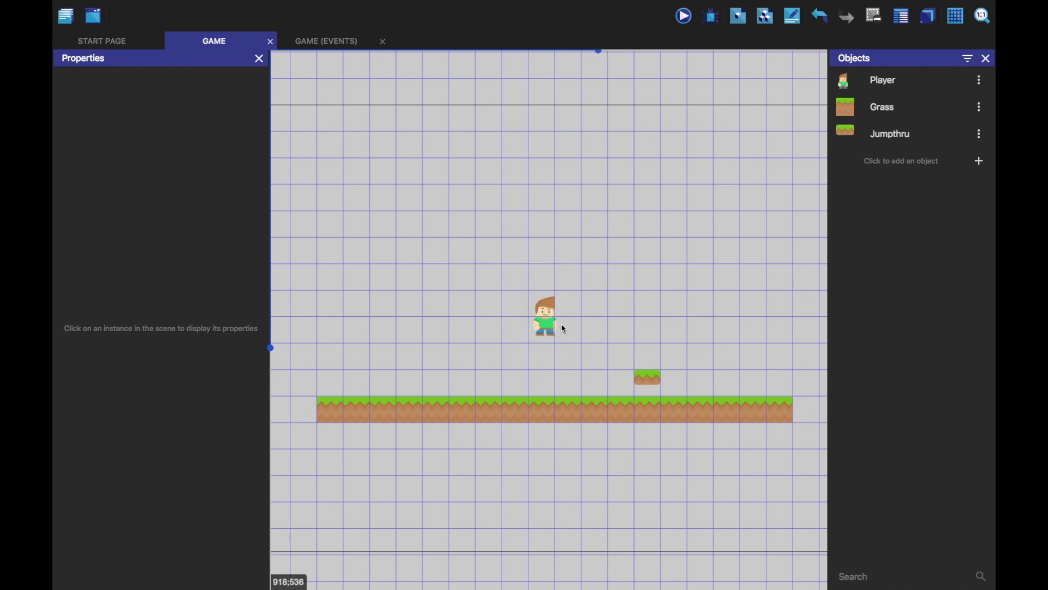
Select the Jumpthru, Player and Grass instances to read their Z orders.
click(648, 374)
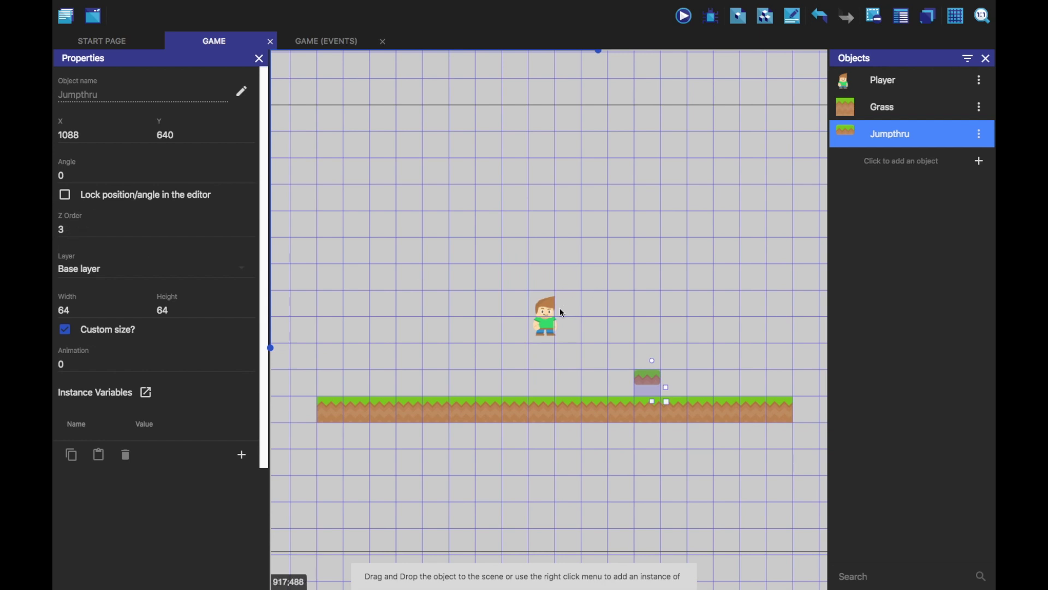
click(546, 316)
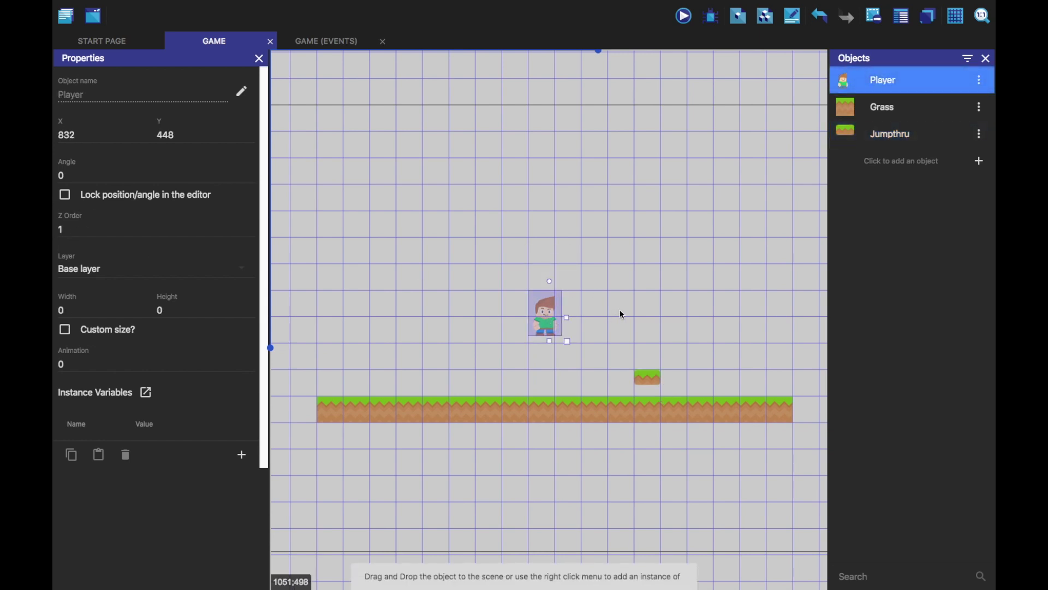
click(628, 416)
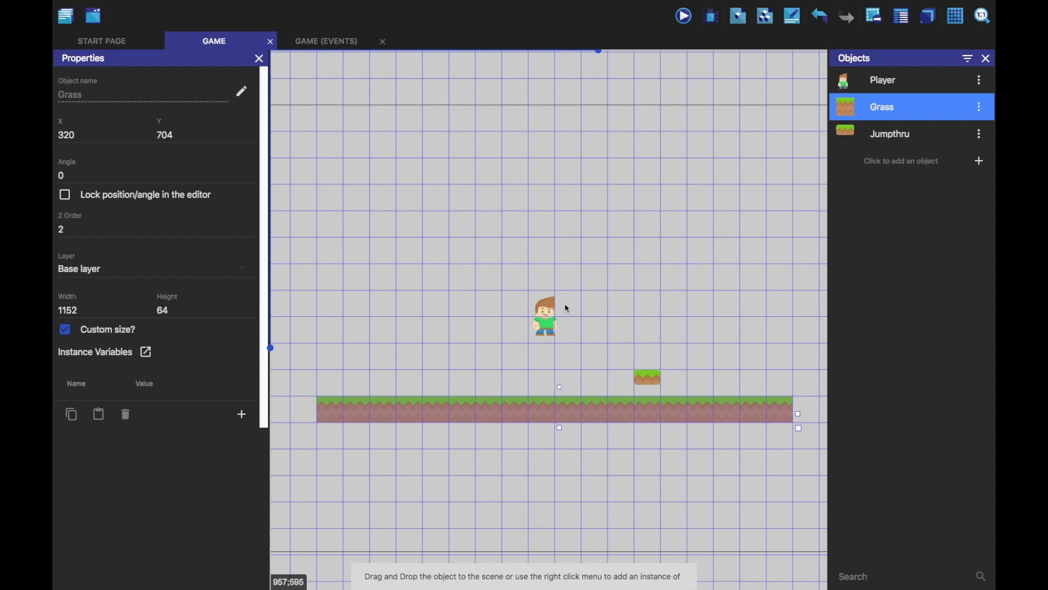
click(665, 340)
click(649, 382)
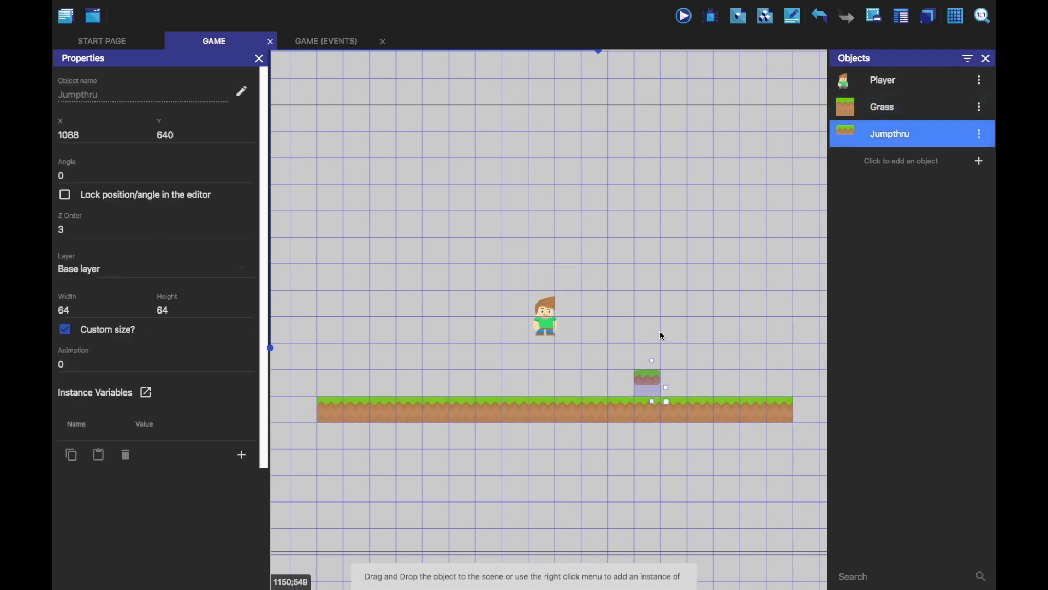
click(545, 318)
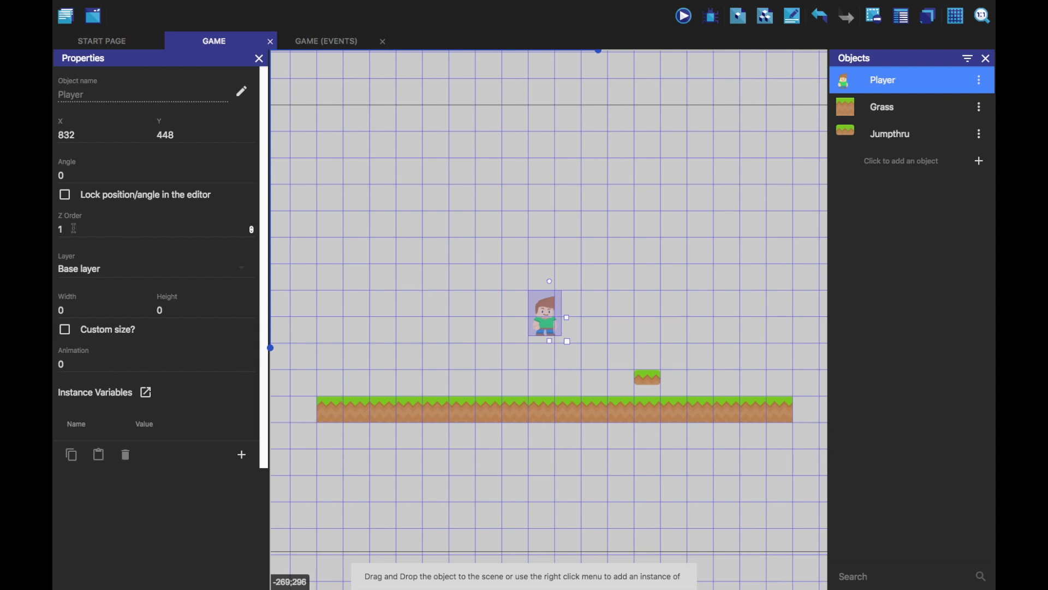
click(441, 268)
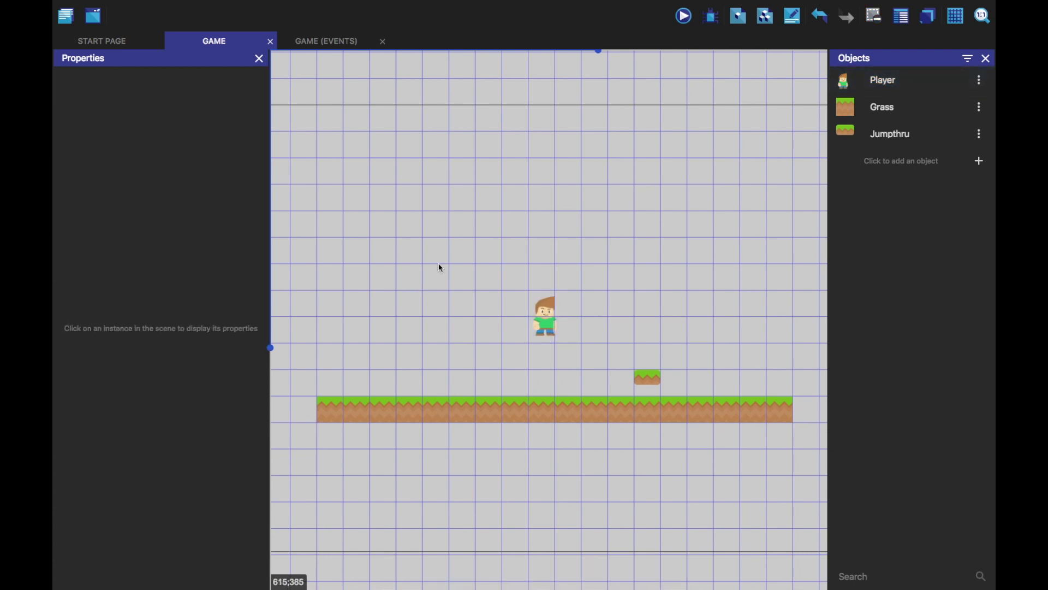
Recheck the Player and Grass Z orders, then edit the Jumpthru tile's Z Order field.
click(545, 316)
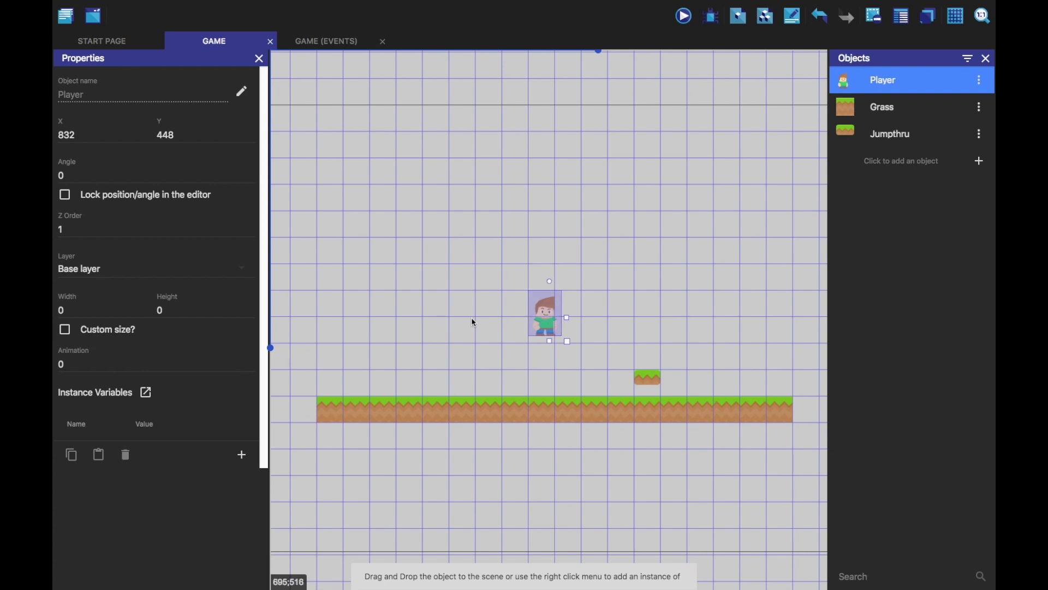
click(578, 406)
click(477, 299)
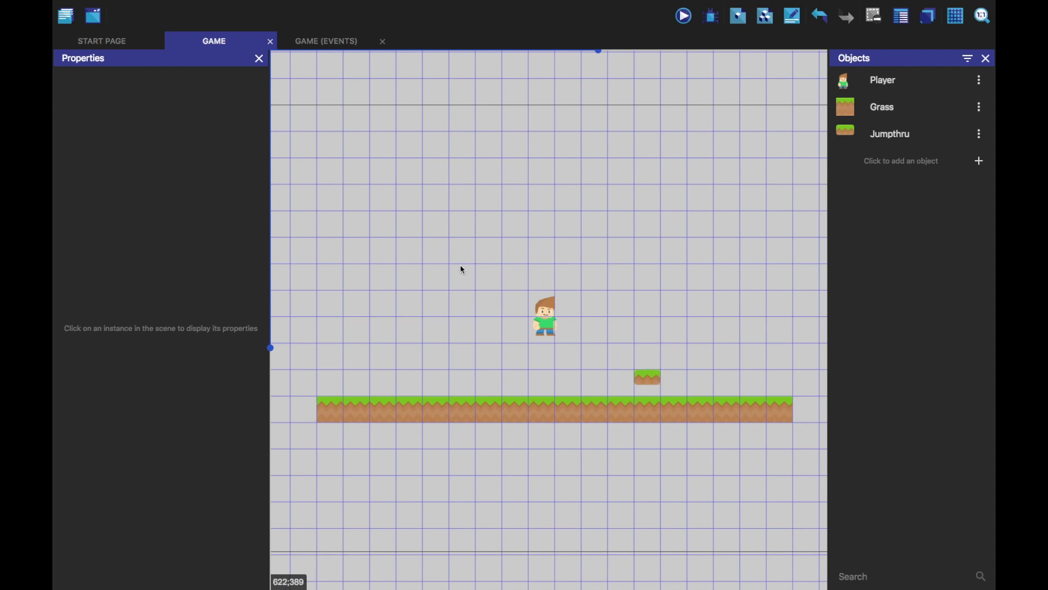
click(543, 320)
click(648, 377)
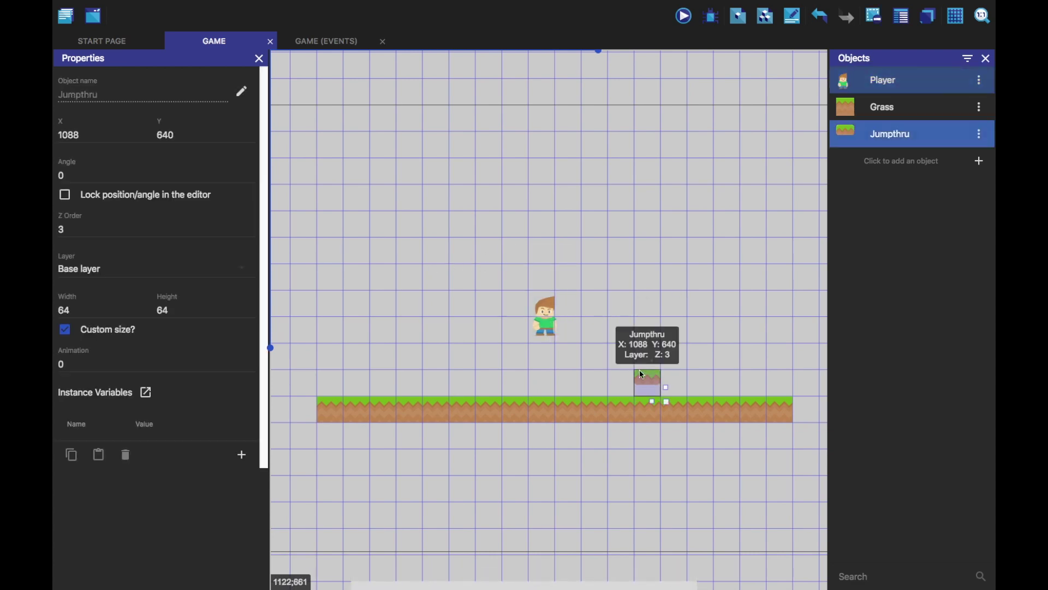
click(71, 229)
Set the Jumpthru tile's and Player's Z Order to 1, then launch a preview.
text(1)
click(491, 407)
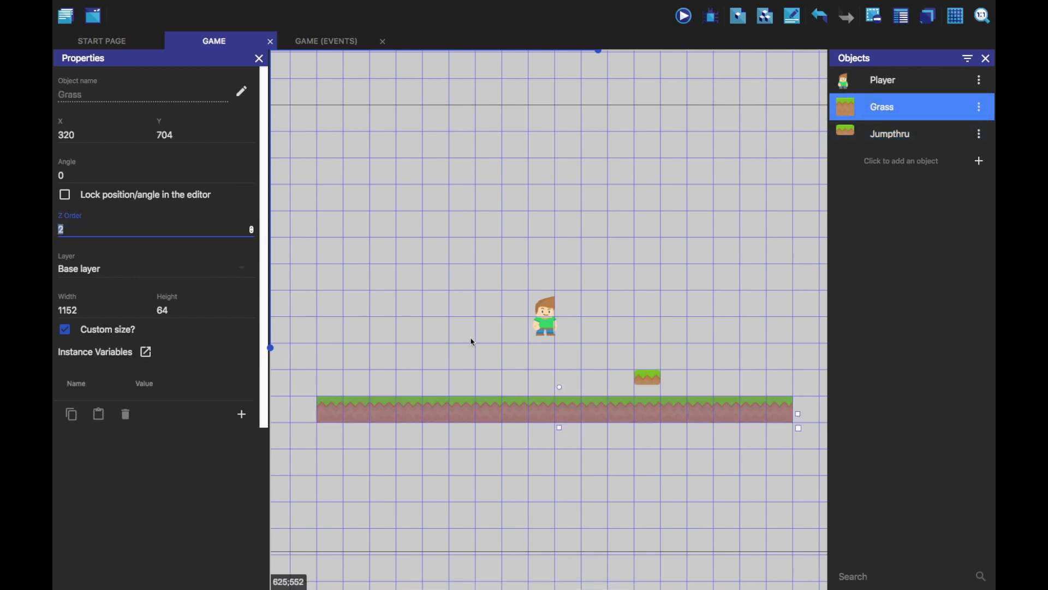
click(545, 316)
double_click(104, 239)
text(1)
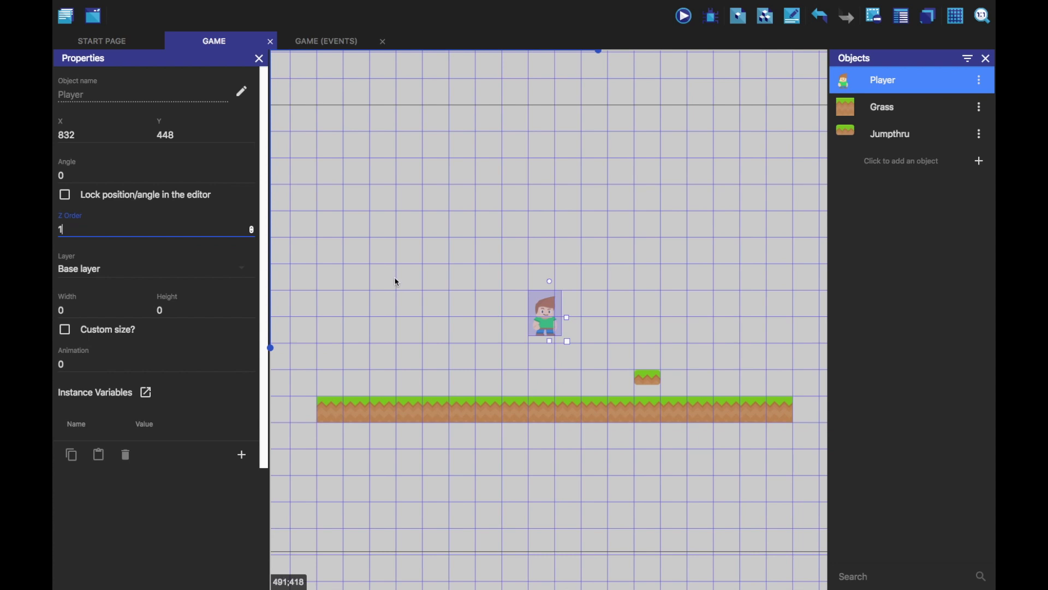
click(573, 210)
click(684, 15)
Walk and jump the player onto the small Jumpthru grass block, then close the preview.
key(Right)
key(Left)
key(Up)
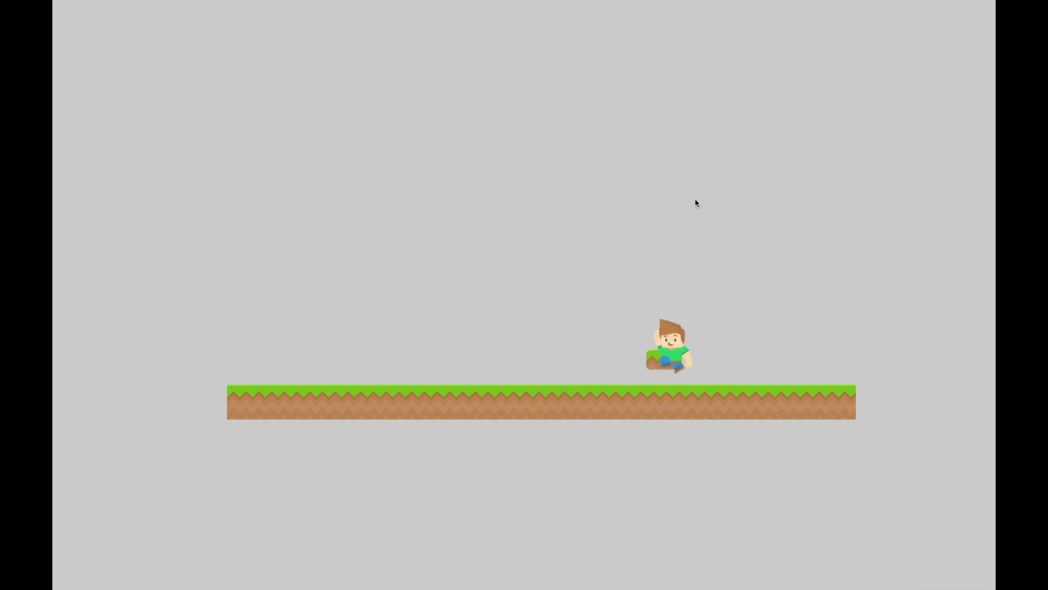
key(Up)
key(Right)
key(space)
key(Left)
key(Right)
key(space)
key(Left)
key(Left)
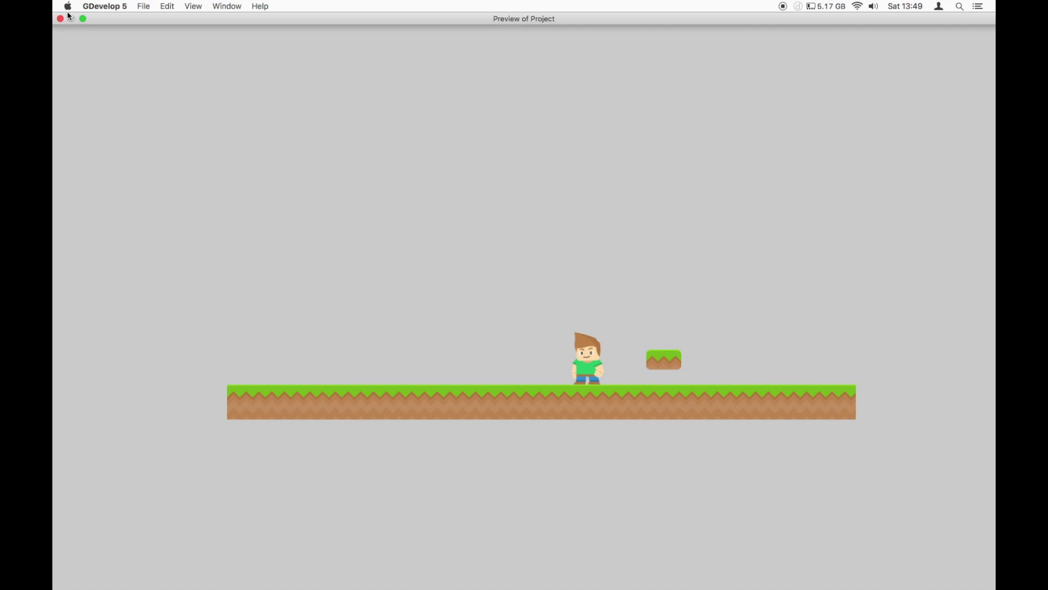
click(61, 17)
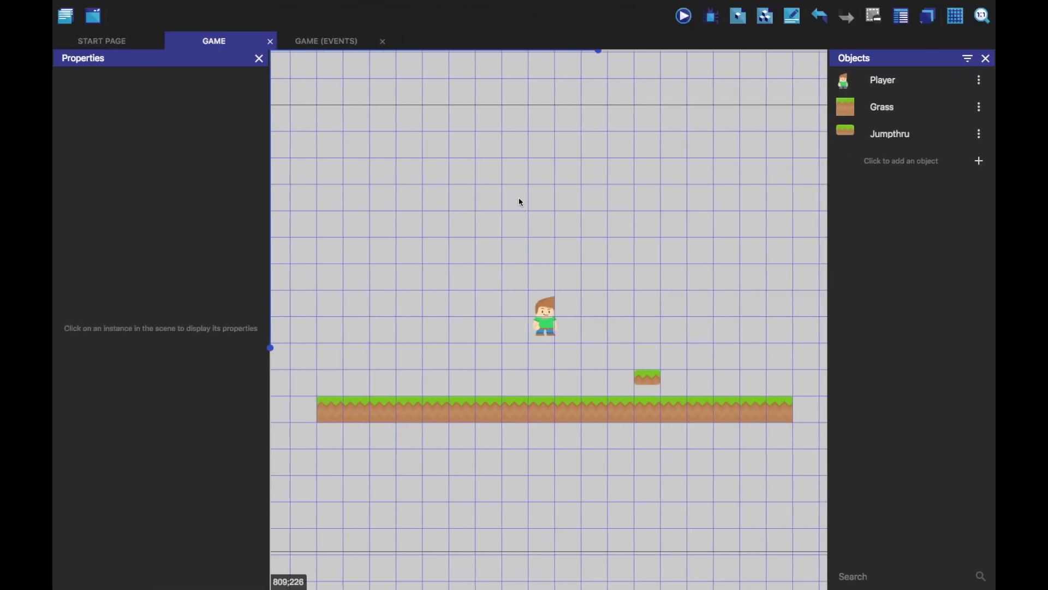
Accidentally create a new Sprite object and cancel its editor.
click(877, 163)
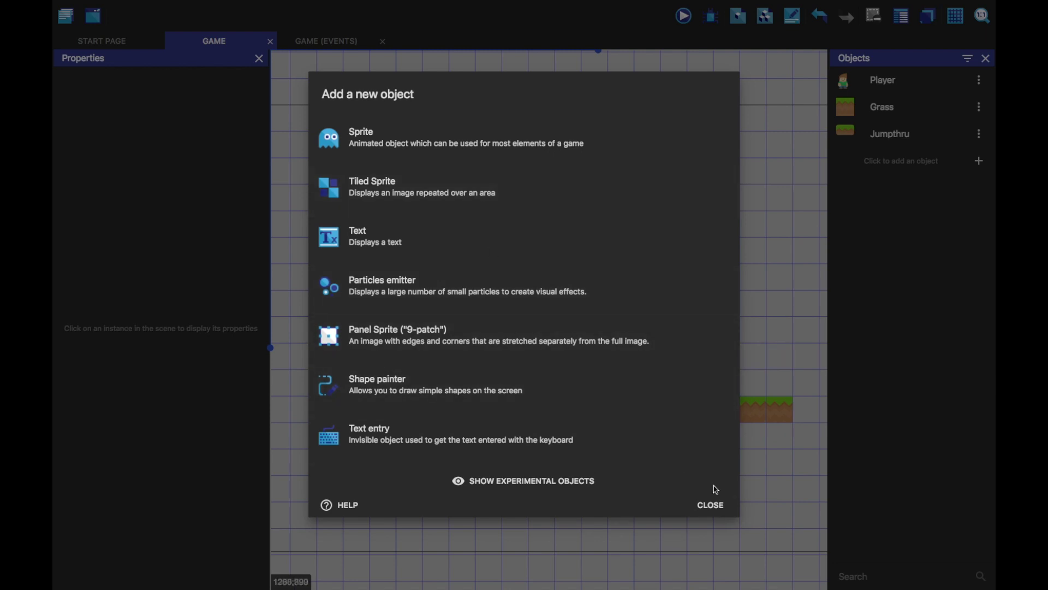
click(712, 505)
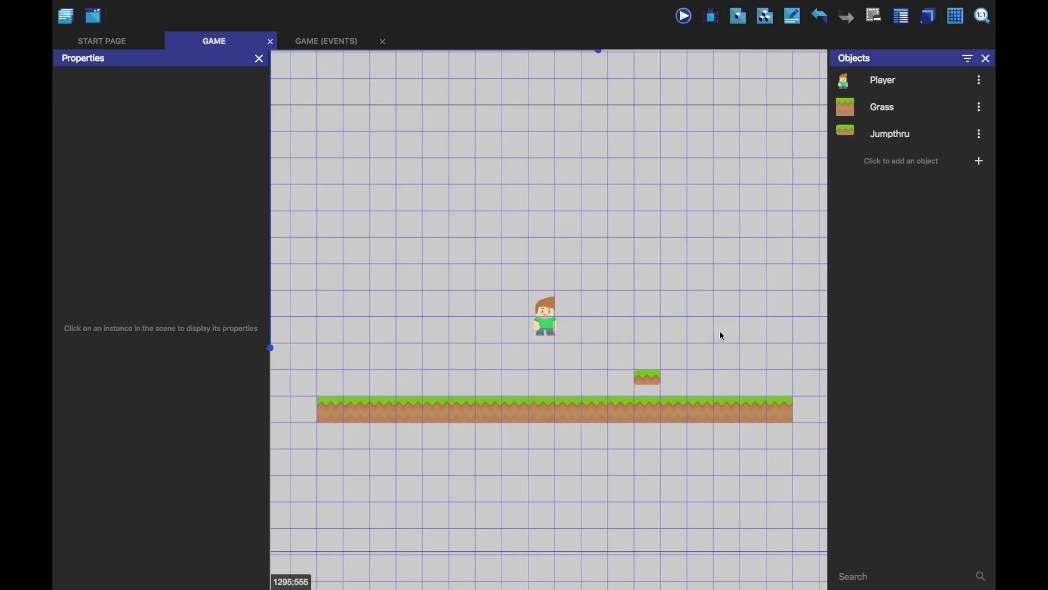
click(908, 161)
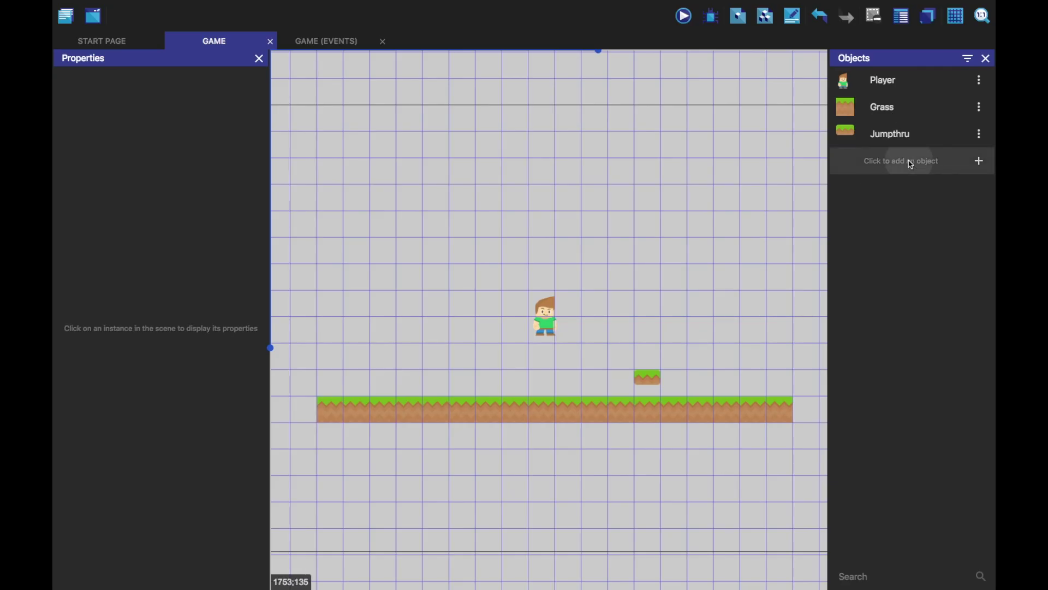
click(412, 144)
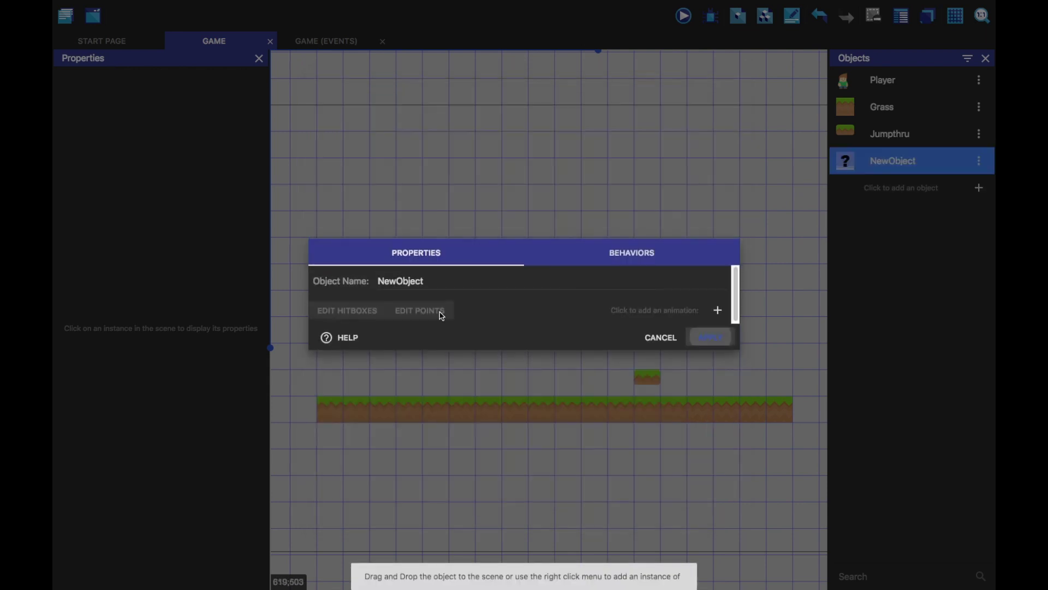
click(655, 341)
Delete the stray NewObject and all its references, then add a Tiled Sprite object.
click(980, 163)
click(910, 241)
click(610, 57)
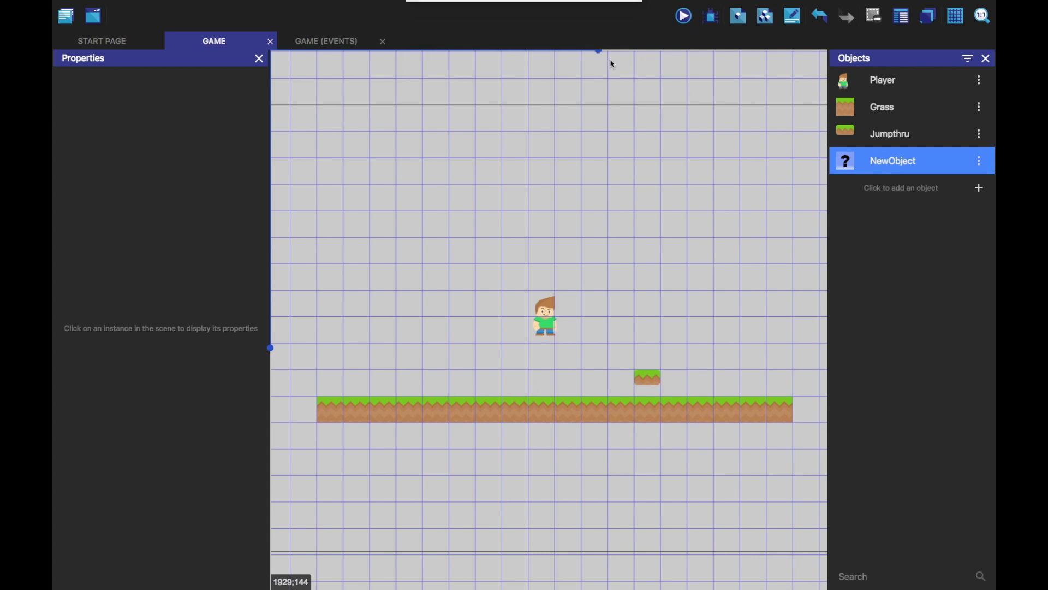
click(611, 56)
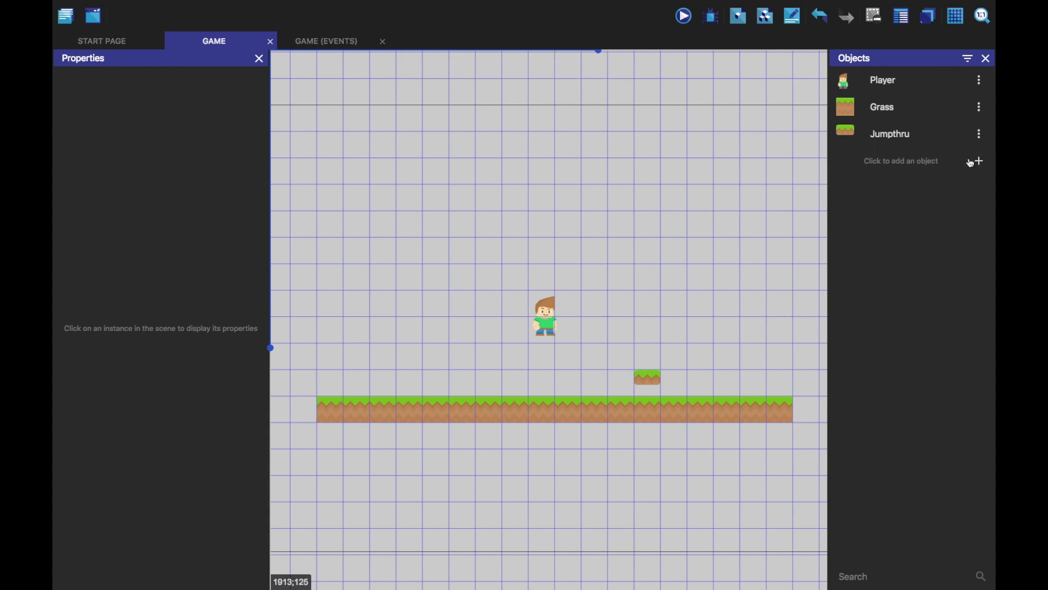
click(979, 160)
click(428, 184)
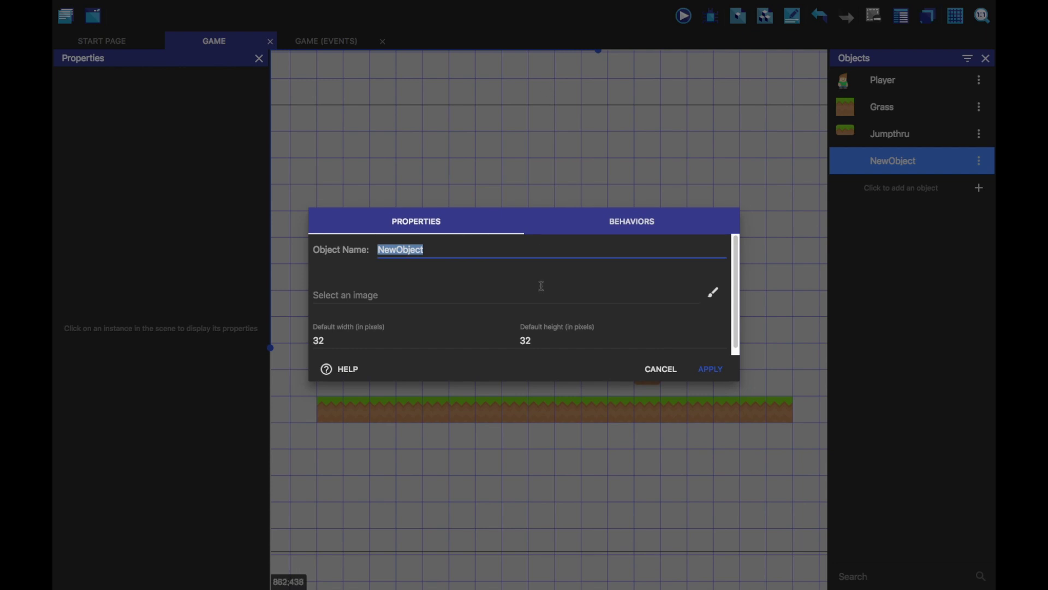
Name the tiled sprite 'Ladder' and choose to add a new image for it.
text(Ladder)
click(667, 296)
key(Down)
key(Return)
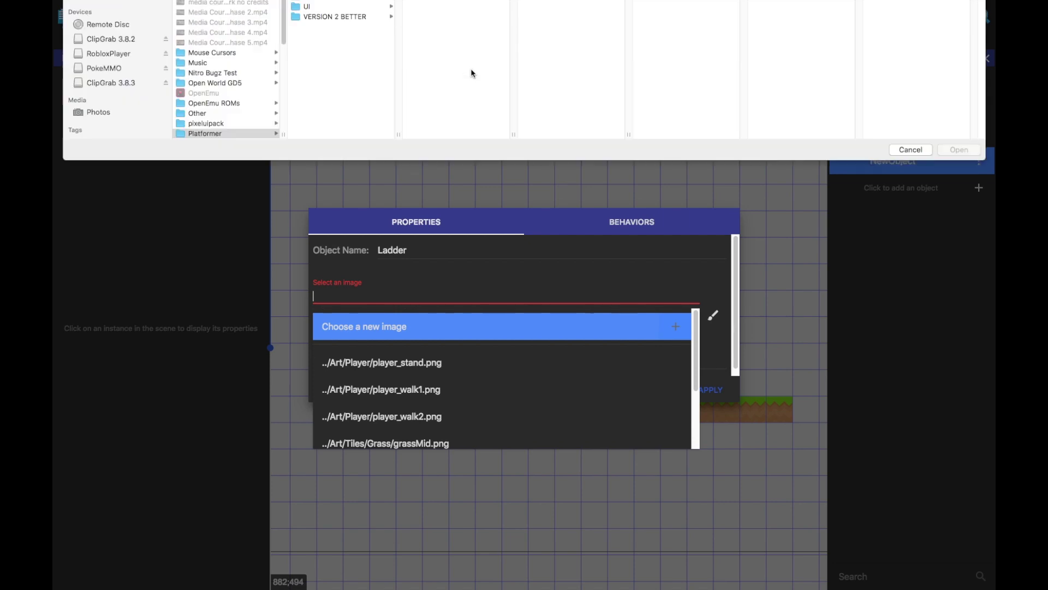
Browse to Art > Tiles > Ladder and select ladder_mid.png after comparing it with ladder_top.png.
click(503, 31)
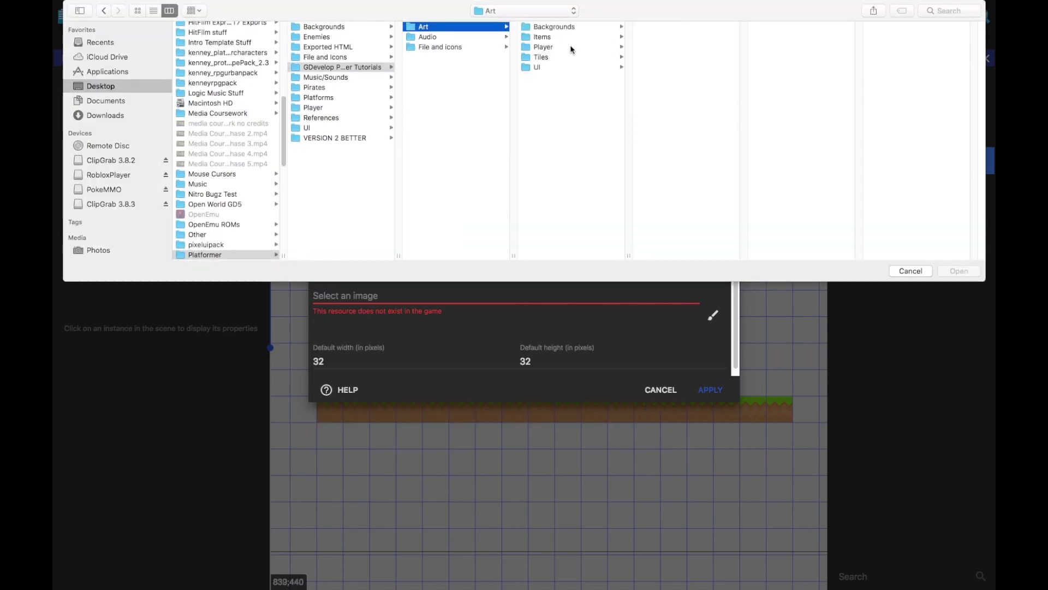
click(546, 58)
click(687, 99)
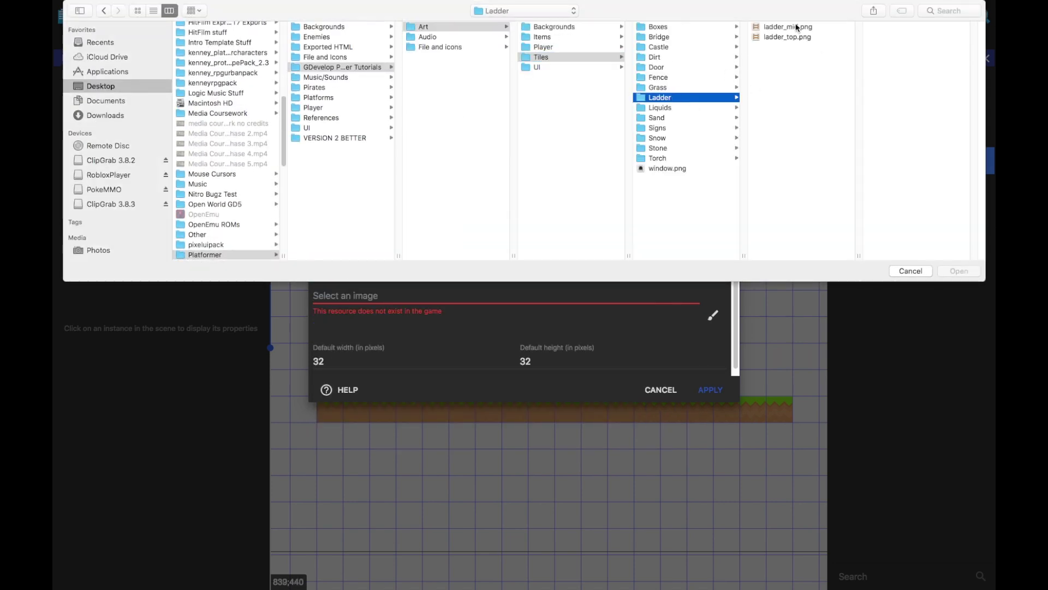
click(796, 27)
click(788, 37)
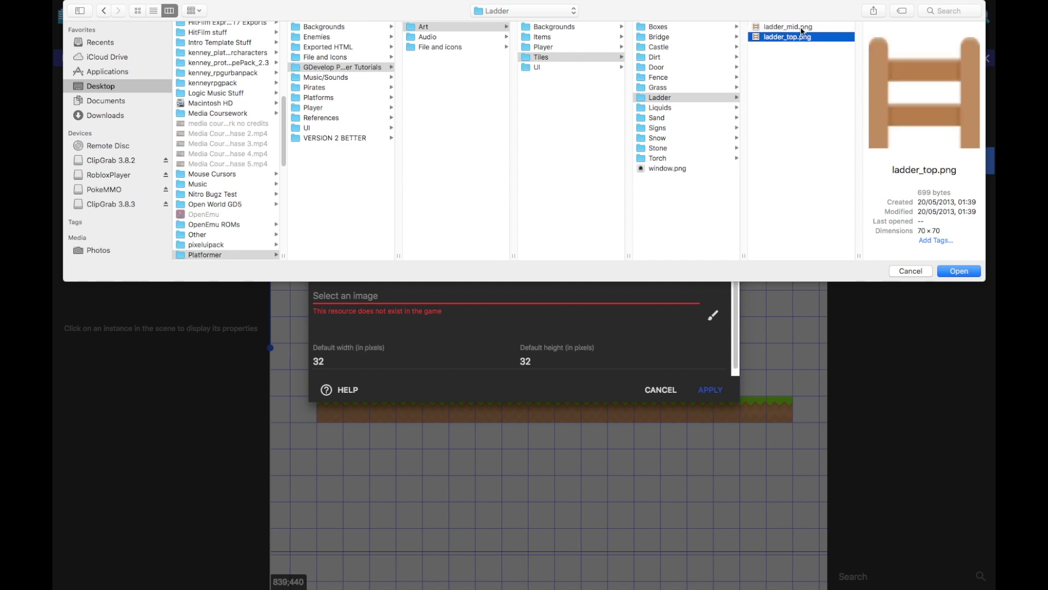
click(810, 28)
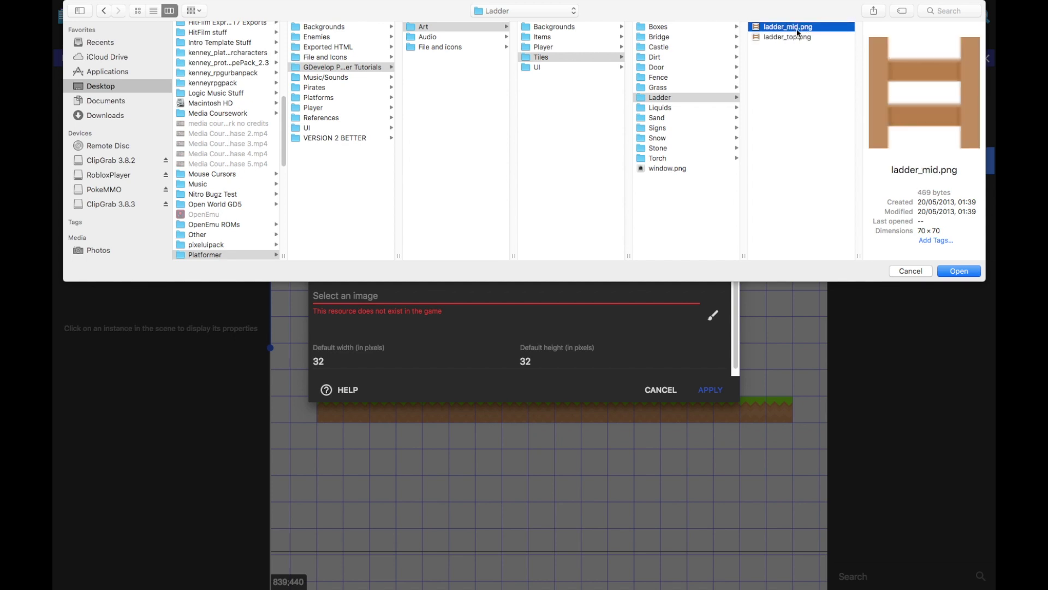